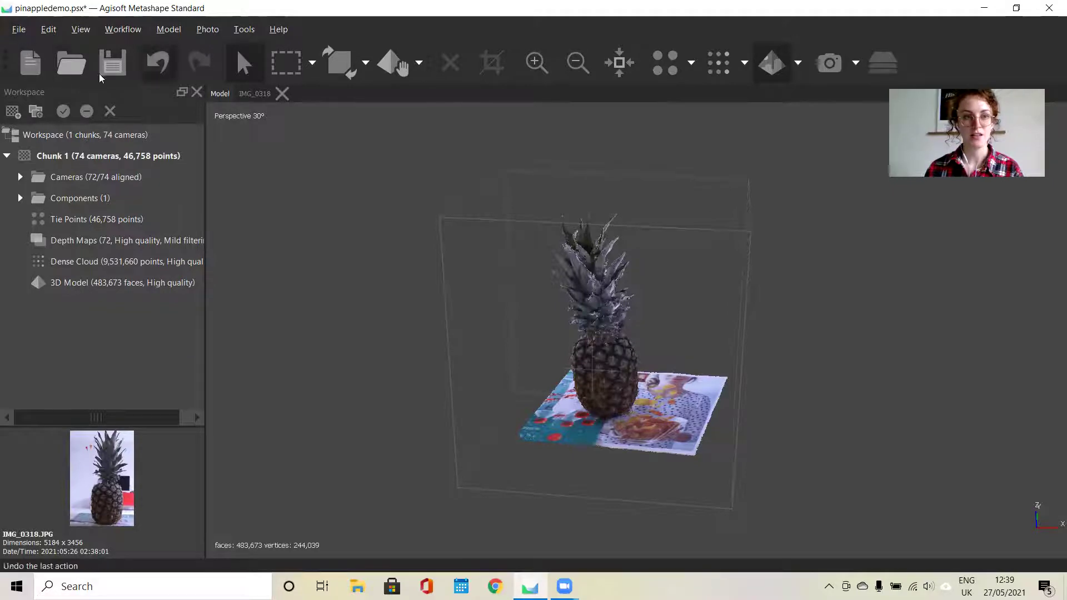
# Browse the Edit, Photo, Tools and File menus, then bring up the View menu's zoom, reset view and panel toggles
pyautogui.click(48, 29)
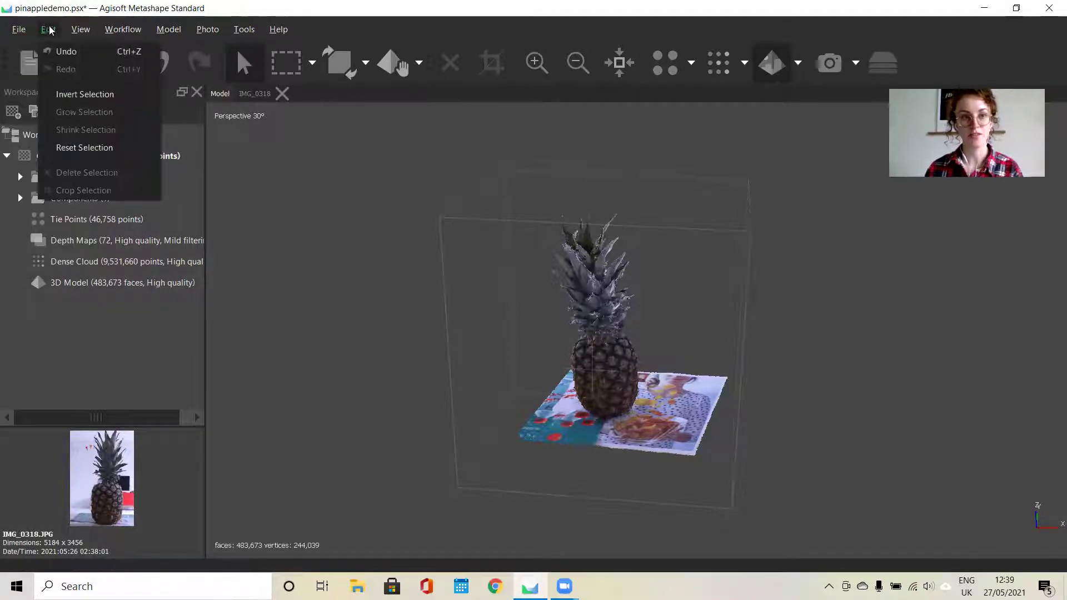
pyautogui.click(247, 27)
pyautogui.click(17, 31)
pyautogui.click(15, 33)
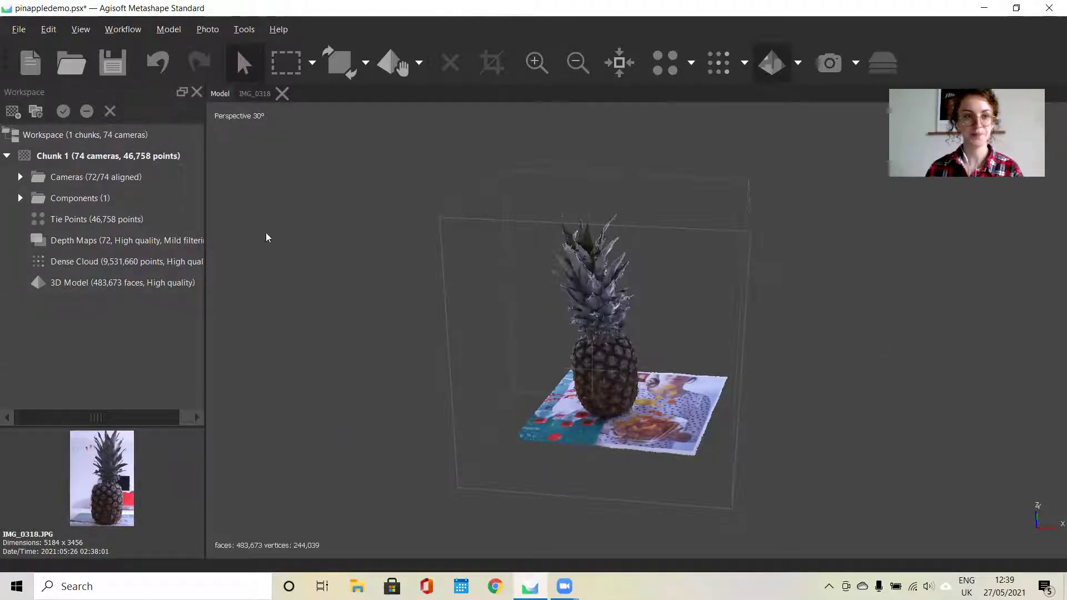
pyautogui.click(51, 31)
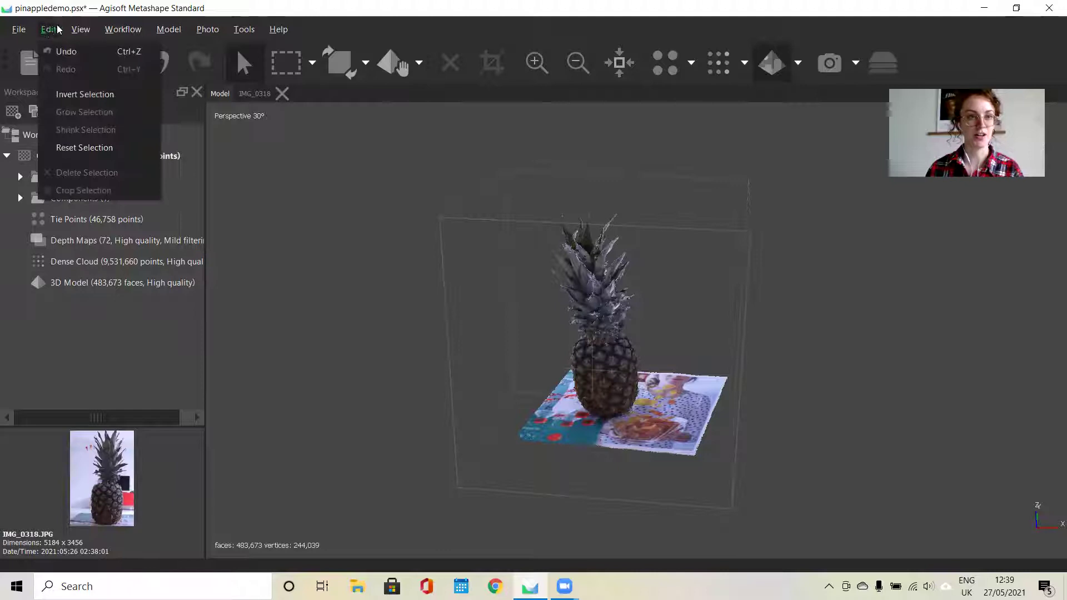
pyautogui.moveTo(78, 31)
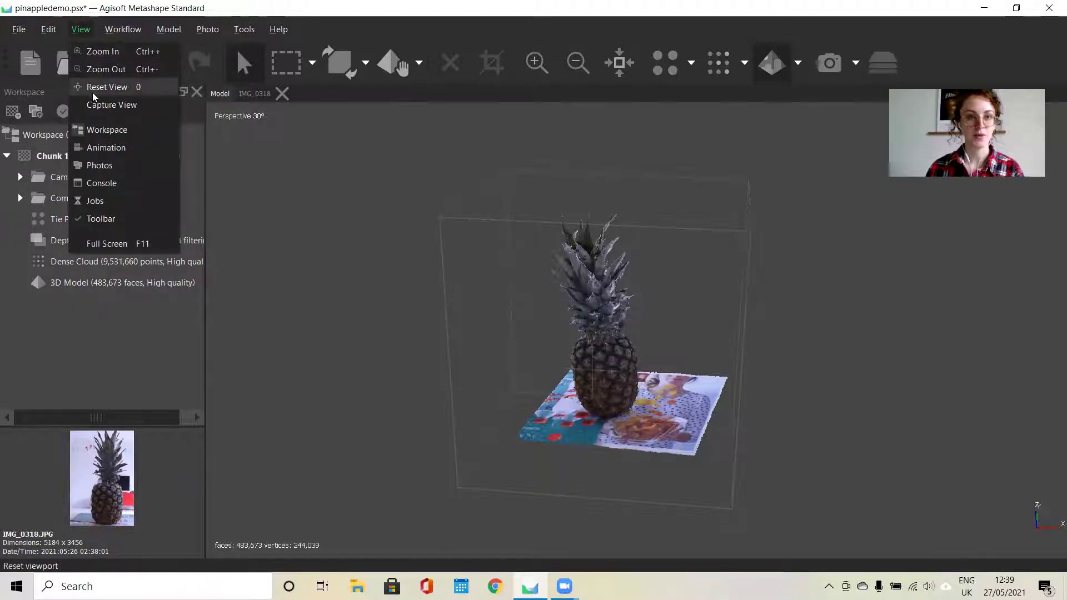
# Show the Jobs panel of four finished tasks and enlarge the Model view above it
pyautogui.click(95, 201)
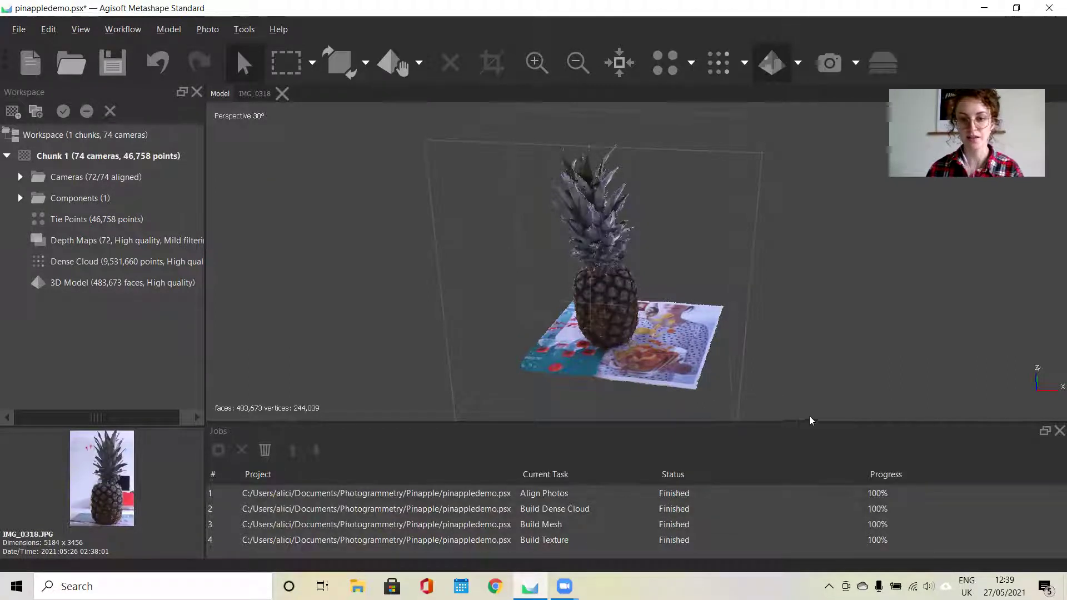
pyautogui.moveTo(486, 422); pyautogui.dragTo(485, 442)
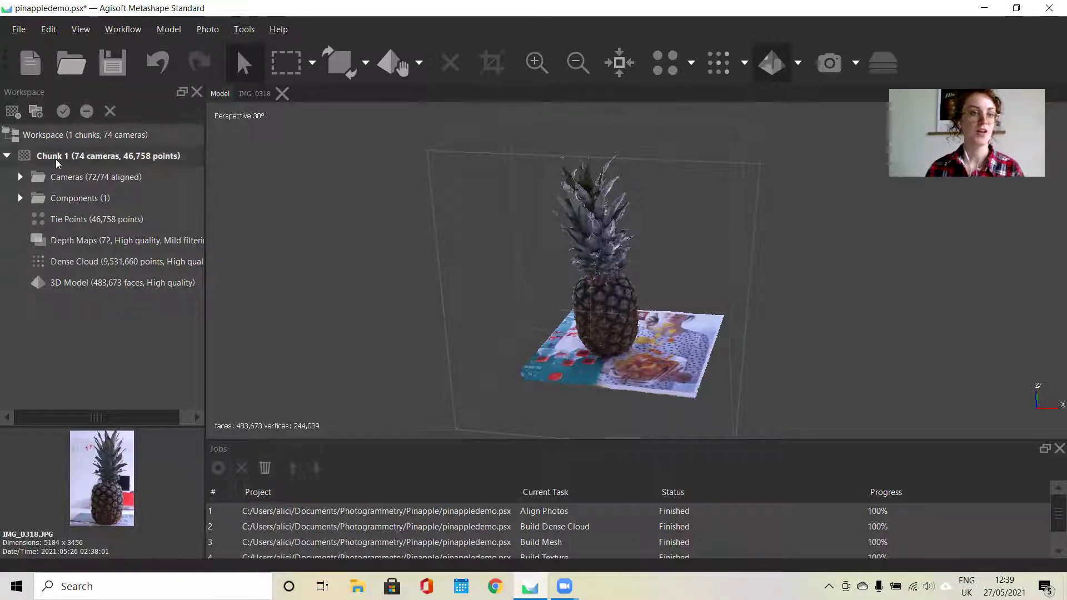
# Expand the Cameras folder and open photo IMG_0282 in its own viewer tab
pyautogui.click(20, 178)
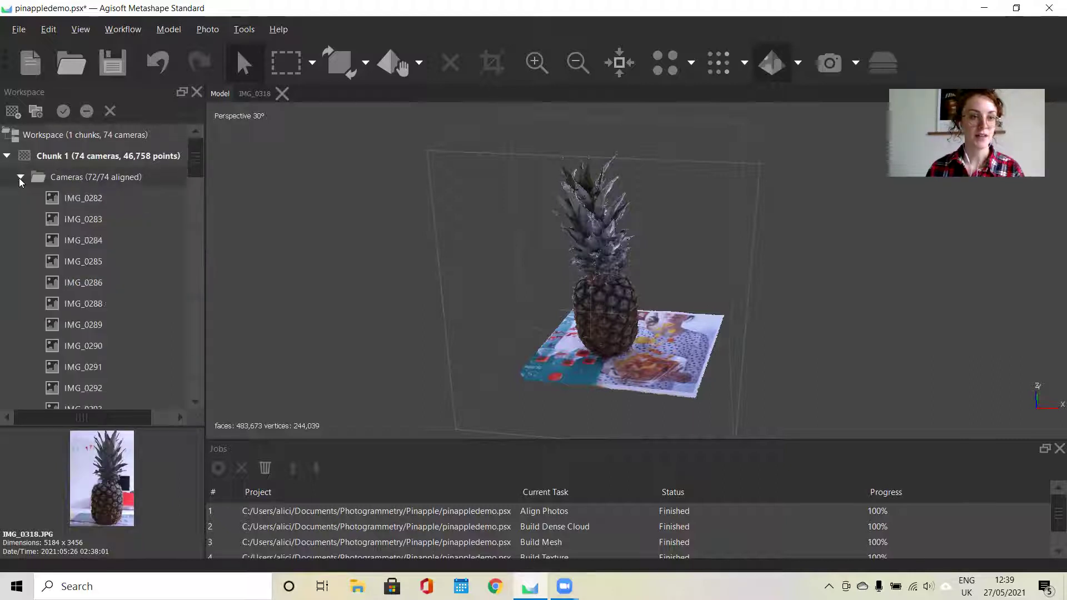
pyautogui.moveTo(194, 158)
pyautogui.mouseDown()
pyautogui.moveTo(192, 364)
pyautogui.moveTo(183, 235)
pyautogui.moveTo(199, 141)
pyautogui.mouseUp()
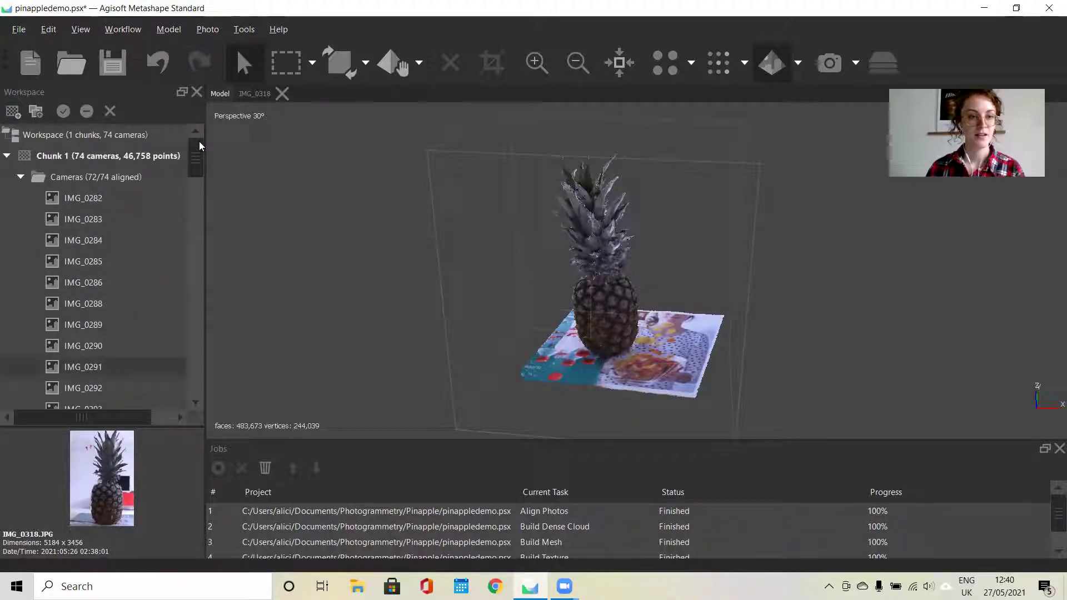
pyautogui.rightClick(89, 197)
pyautogui.click(65, 199)
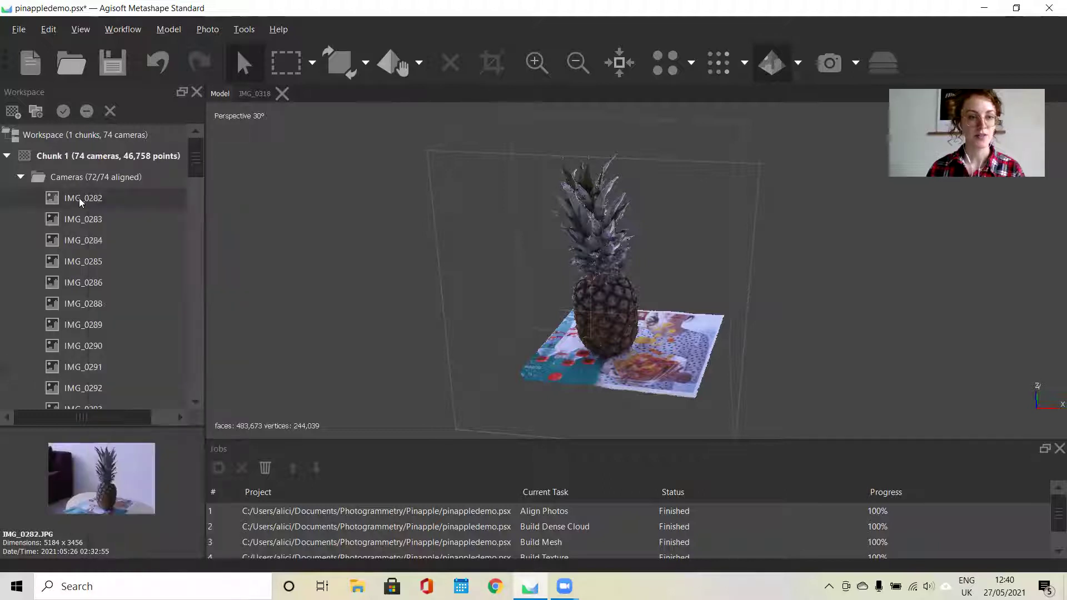
pyautogui.doubleClick(79, 198)
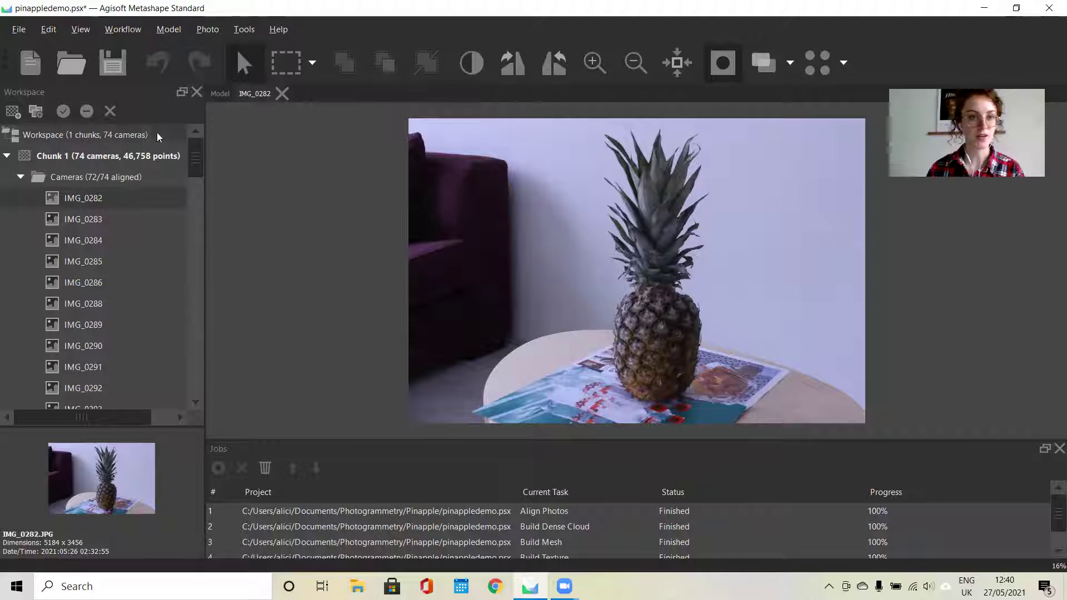
# Review IMG_0282's info (Canon EOS REBEL T5i, ISO 3200), close it, and collapse the Cameras folder
pyautogui.rightClick(84, 198)
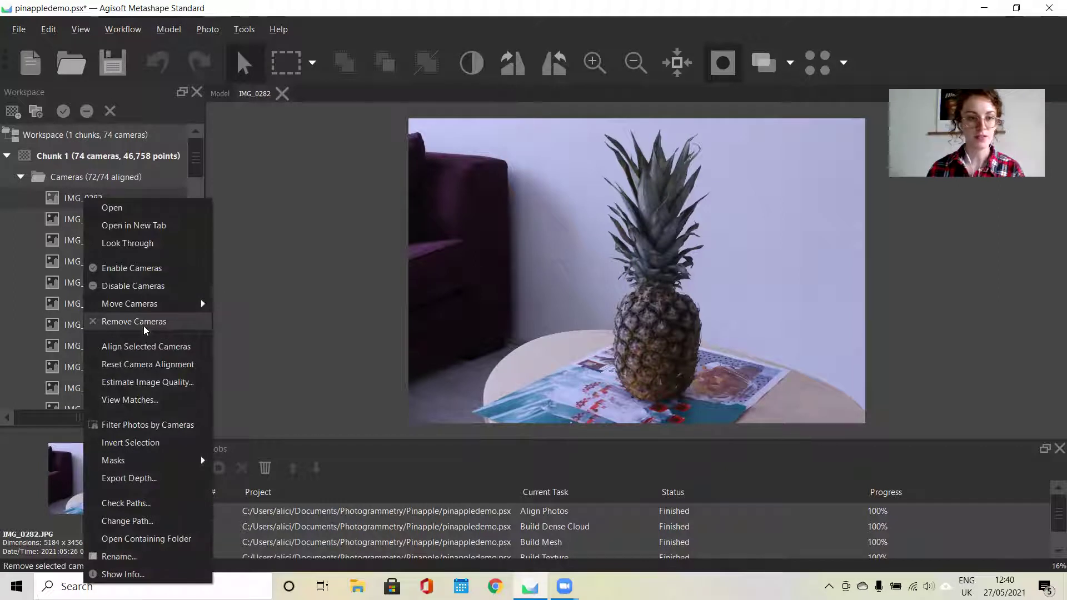
pyautogui.click(131, 575)
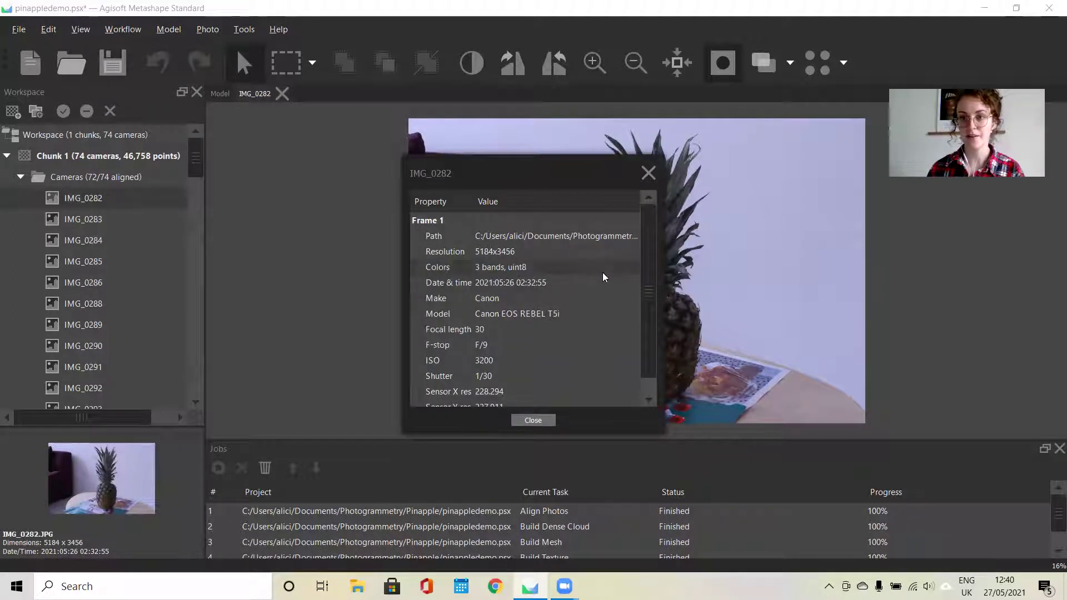
pyautogui.scroll(-1, 651, 247)
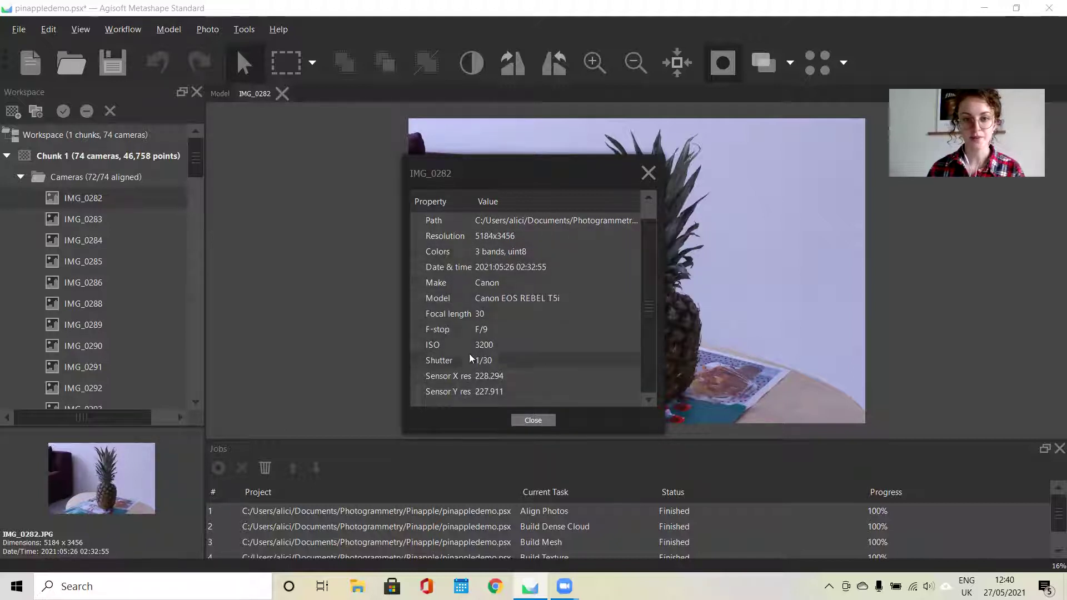
pyautogui.scroll(1, 650, 261)
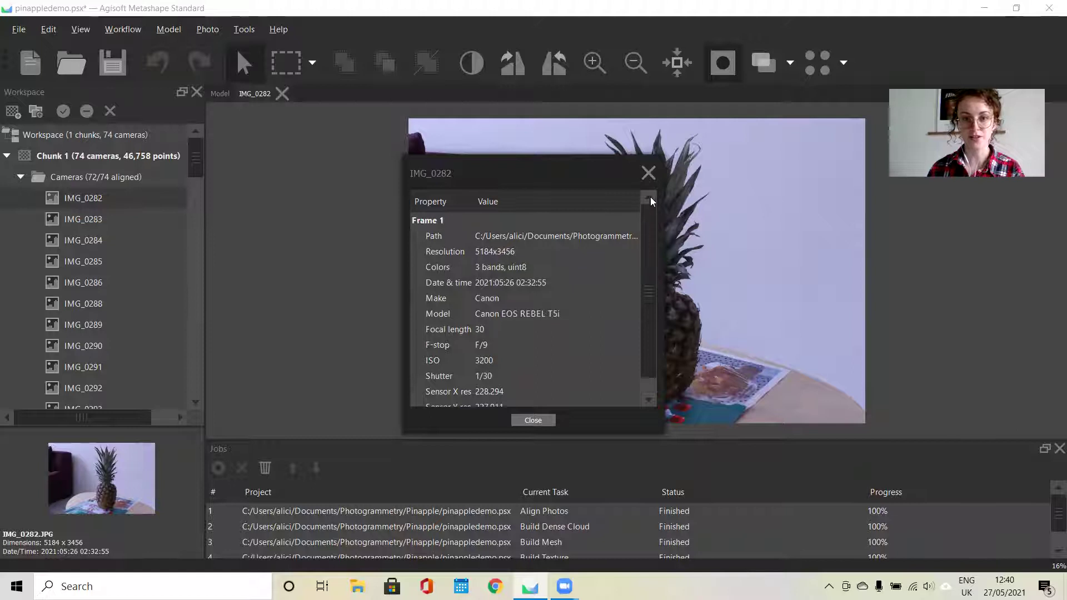
pyautogui.click(533, 420)
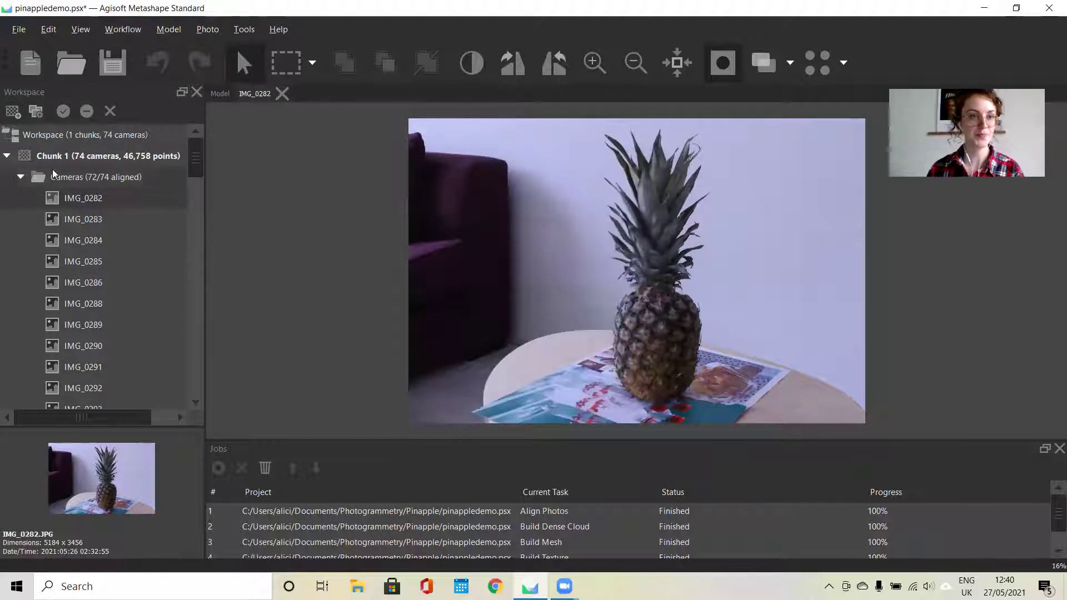
pyautogui.click(20, 178)
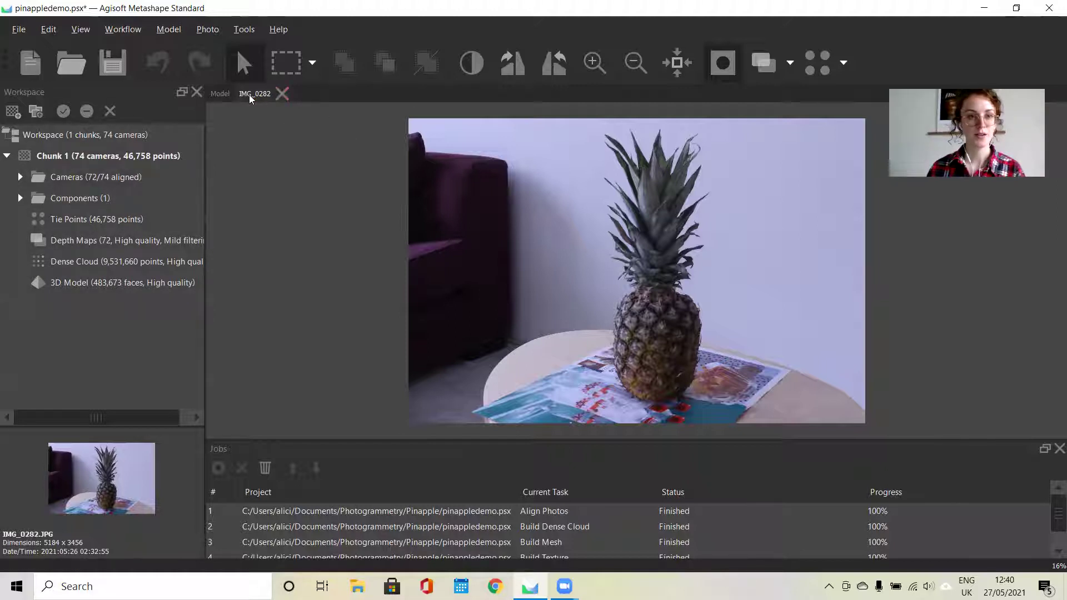
# Close the IMG_0282 tab and orbit the textured pineapple model to see other sides
pyautogui.click(282, 93)
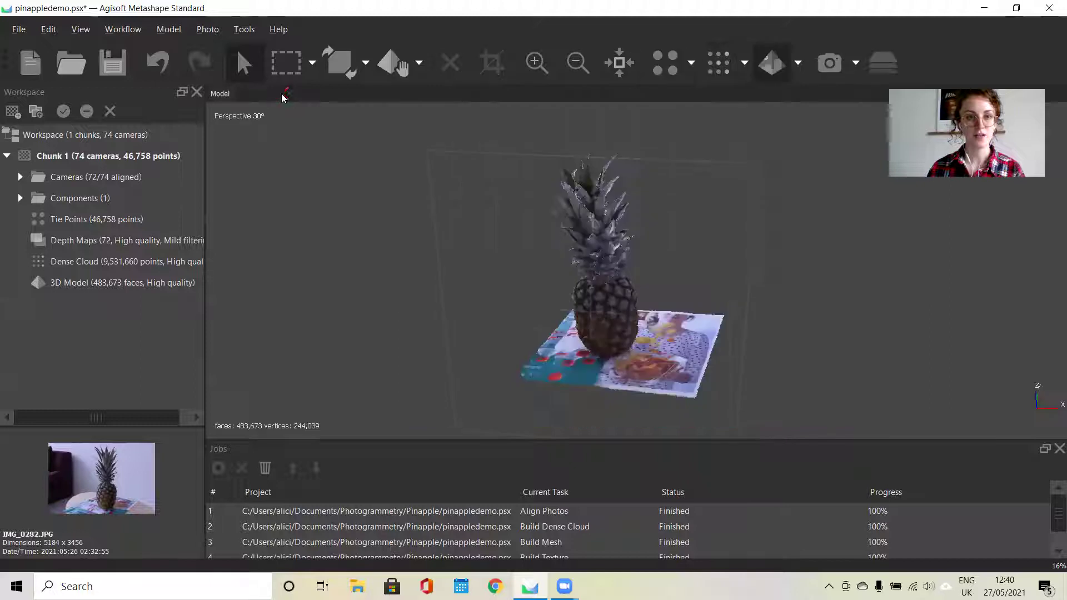
pyautogui.moveTo(611, 233); pyautogui.dragTo(702, 263)
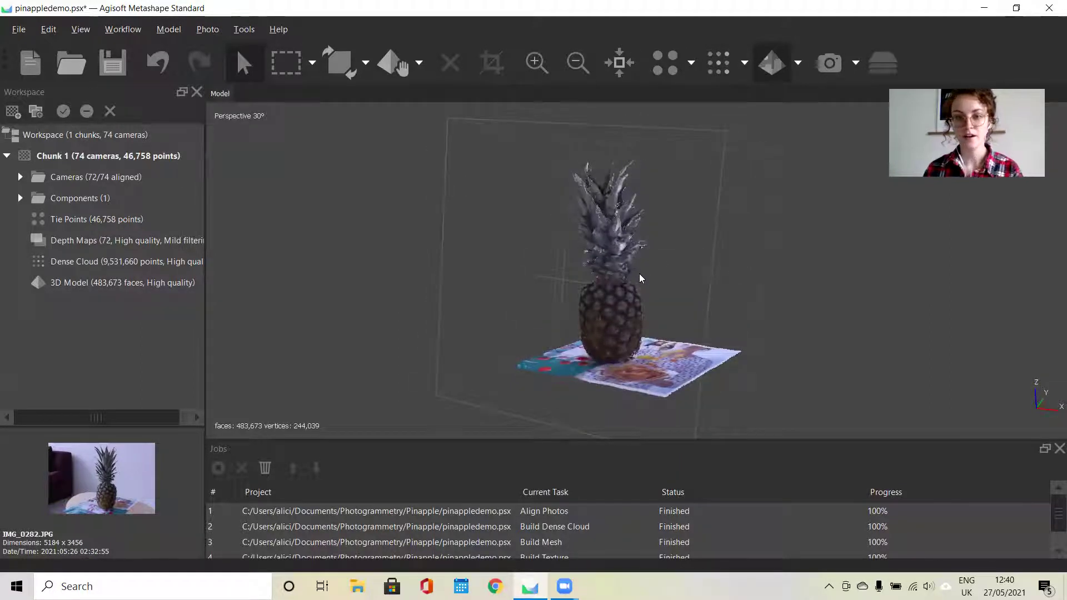
pyautogui.moveTo(640, 277); pyautogui.dragTo(612, 207)
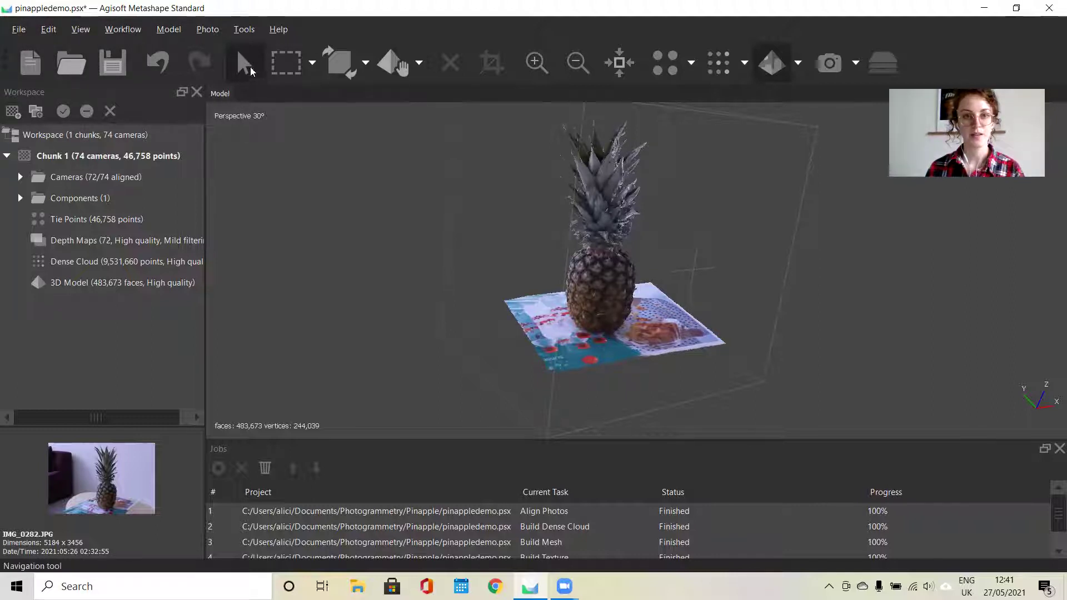
pyautogui.click(287, 61)
pyautogui.click(312, 62)
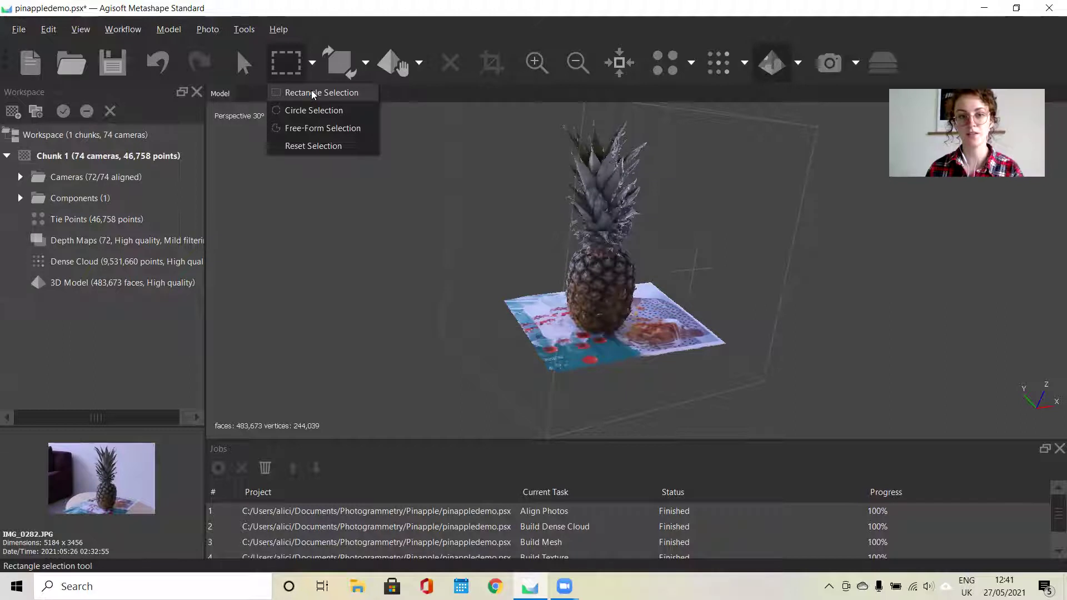
pyautogui.click(496, 255)
pyautogui.moveTo(488, 251); pyautogui.dragTo(747, 393)
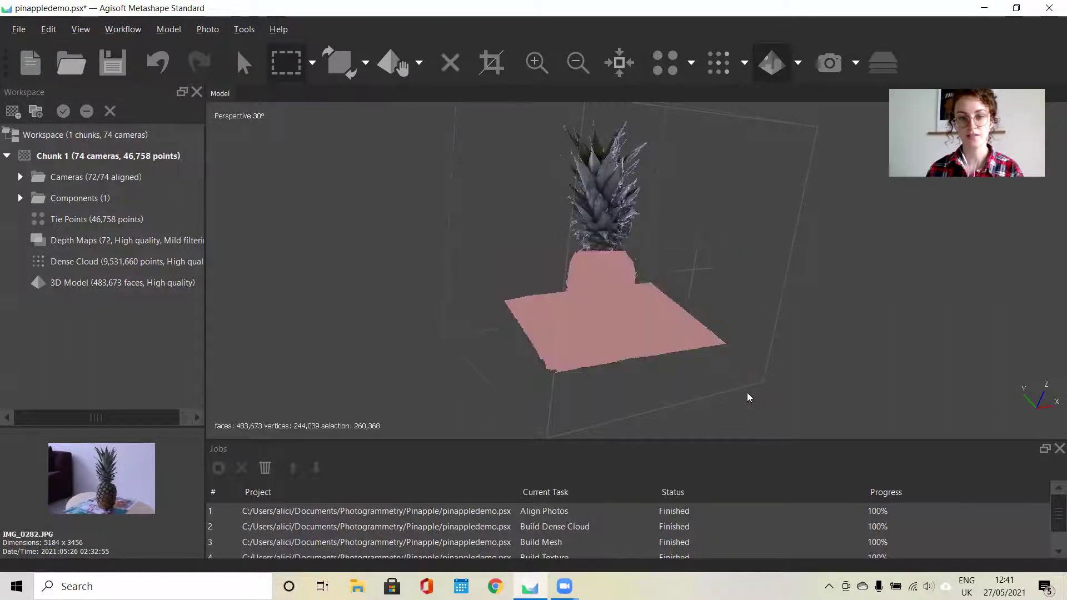
pyautogui.click(346, 101)
pyautogui.click(312, 62)
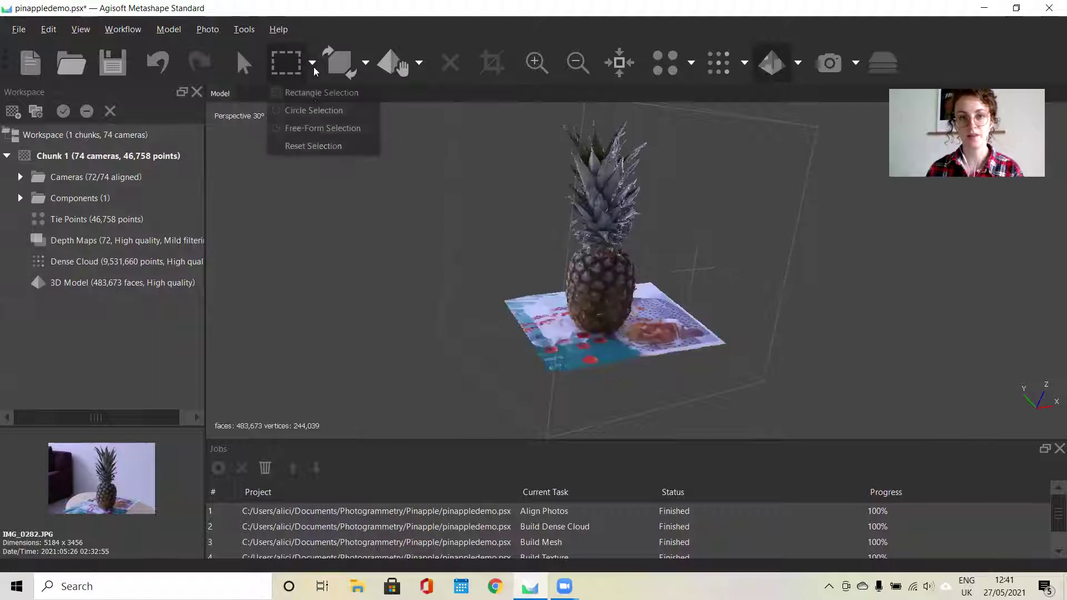
pyautogui.click(313, 114)
pyautogui.moveTo(537, 161); pyautogui.dragTo(744, 248)
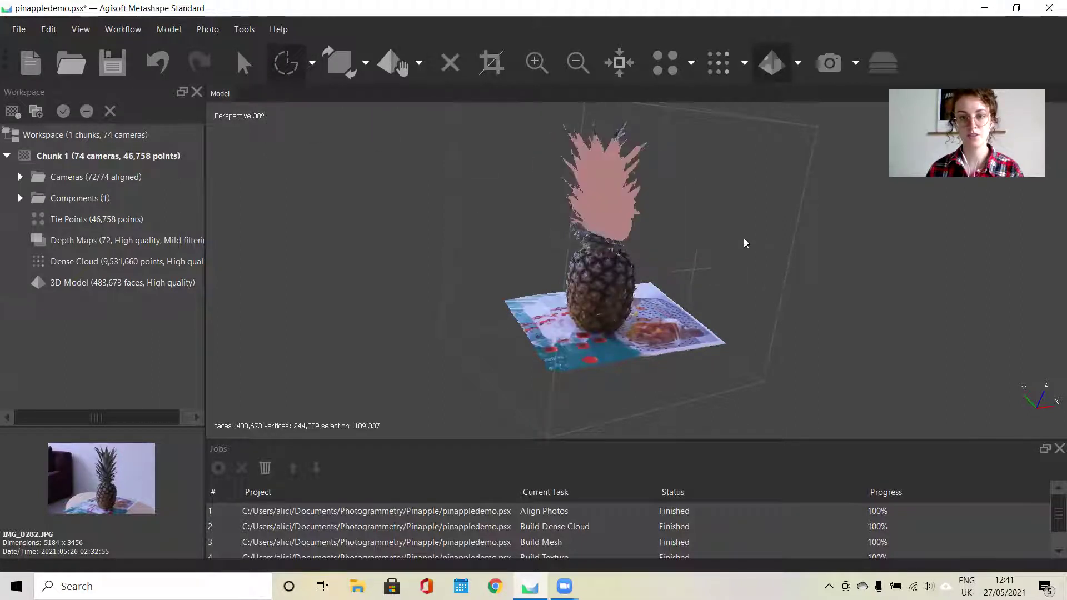
pyautogui.click(499, 169)
pyautogui.press('v')
pyautogui.moveTo(614, 195); pyautogui.dragTo(621, 158)
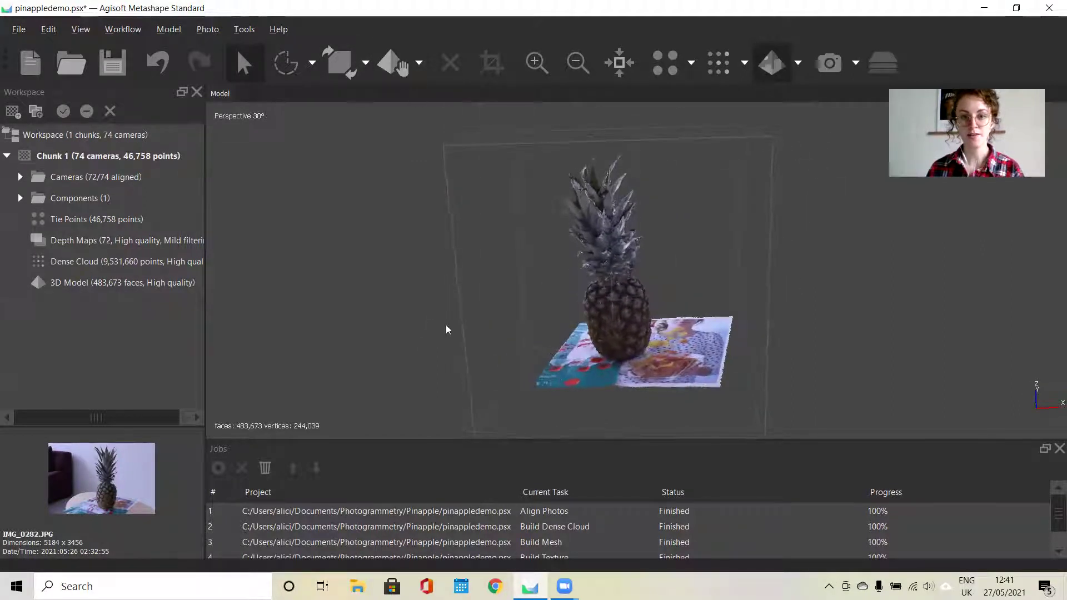
# Resize the region box, pulling its left, right and bottom sides in toward the pineapple
pyautogui.click(366, 63)
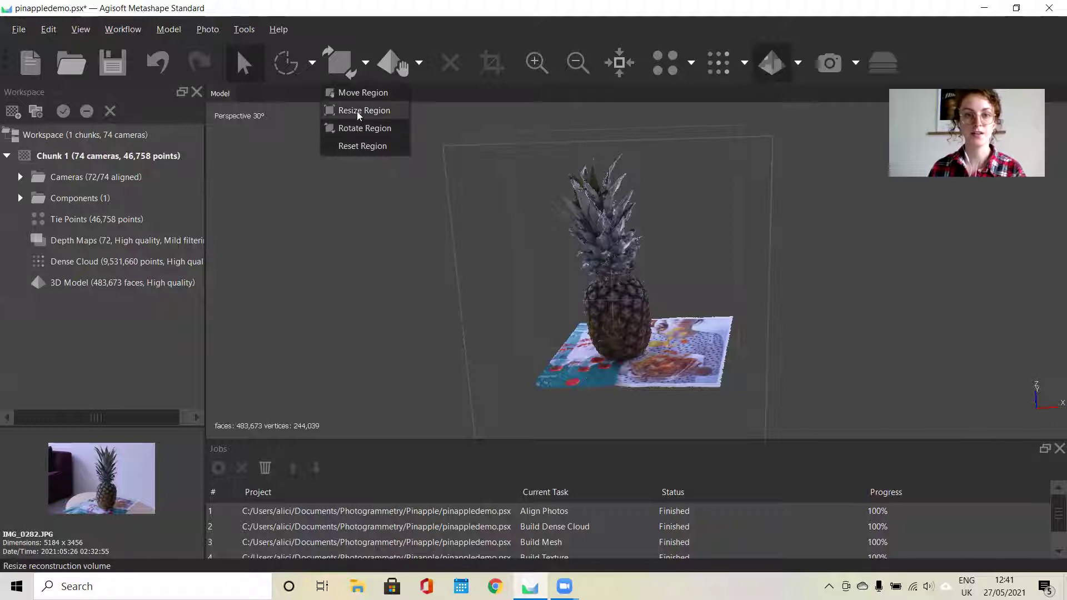
pyautogui.click(389, 109)
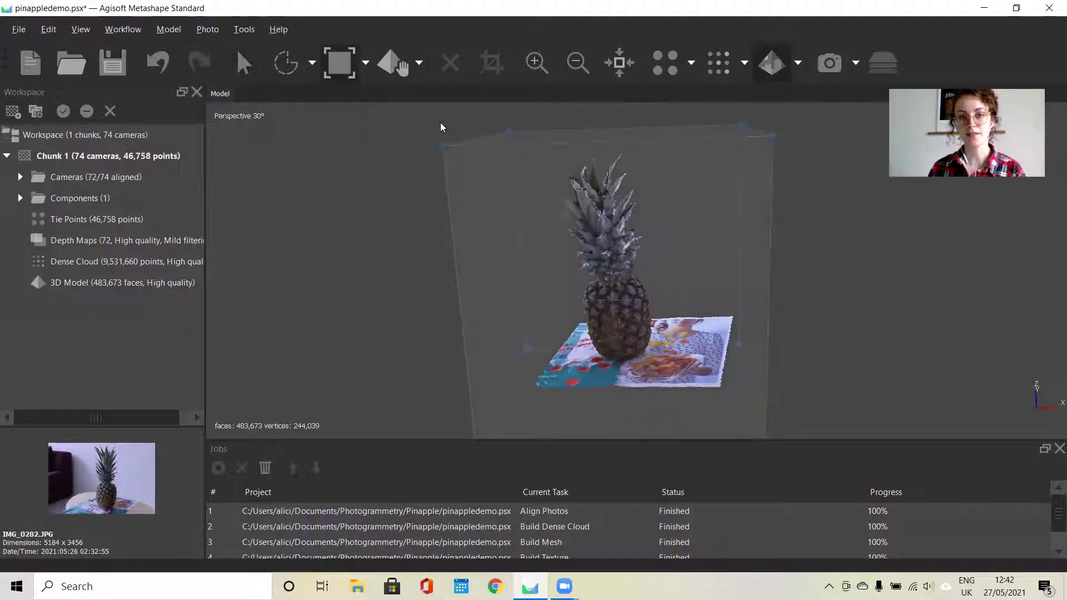
pyautogui.moveTo(443, 148); pyautogui.dragTo(512, 149)
pyautogui.moveTo(773, 145); pyautogui.dragTo(711, 146)
pyautogui.moveTo(725, 298); pyautogui.dragTo(704, 328)
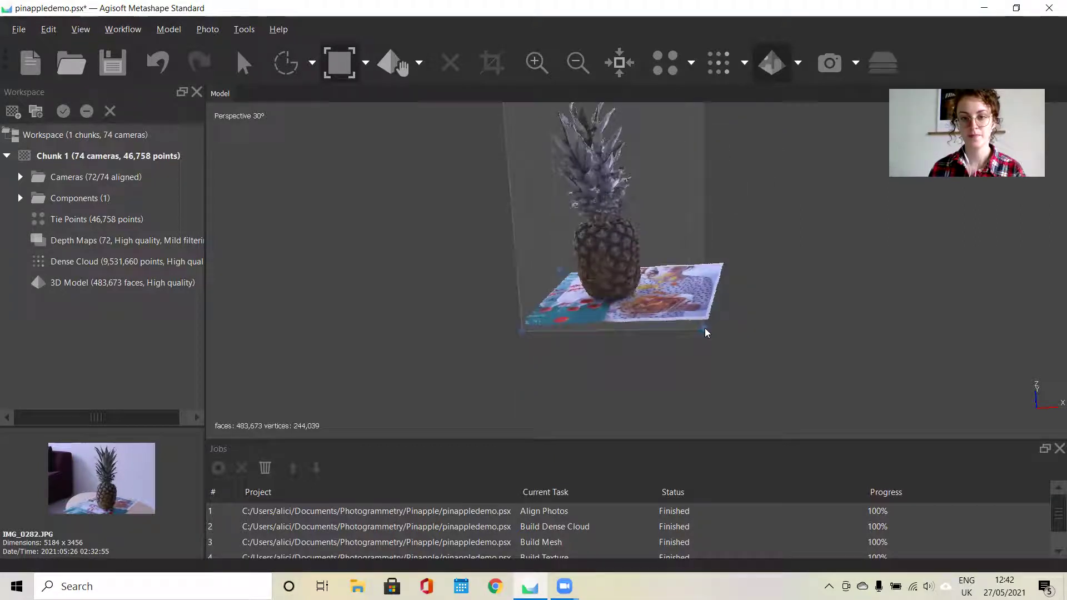
# Rotate the region box slightly to a slanted fit around the pineapple and mat
pyautogui.click(366, 65)
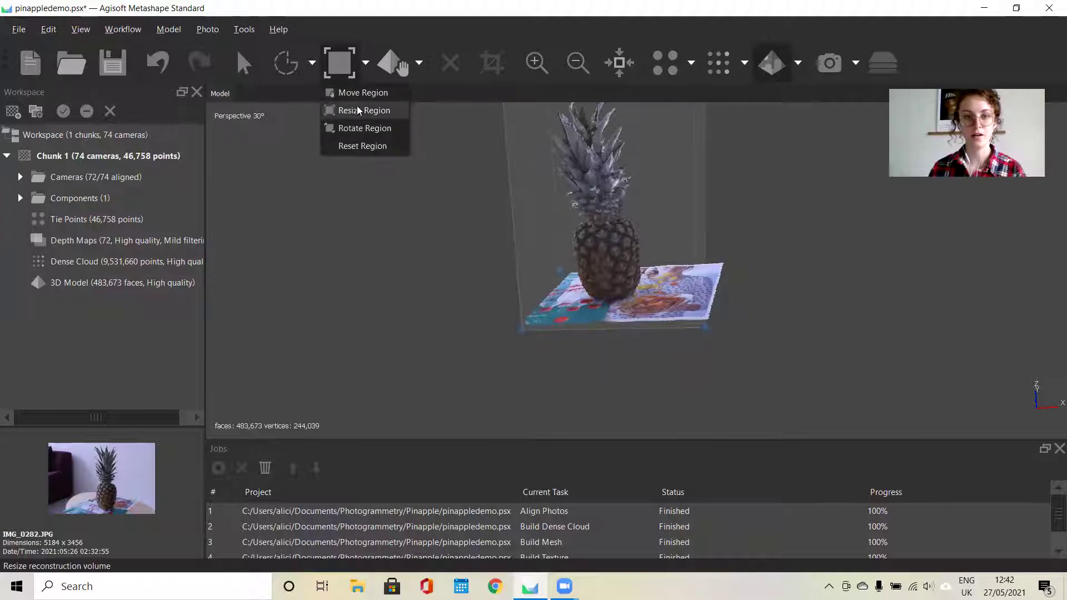
pyautogui.click(361, 128)
pyautogui.moveTo(748, 240); pyautogui.dragTo(618, 252)
pyautogui.click(243, 63)
pyautogui.moveTo(649, 206); pyautogui.dragTo(628, 259)
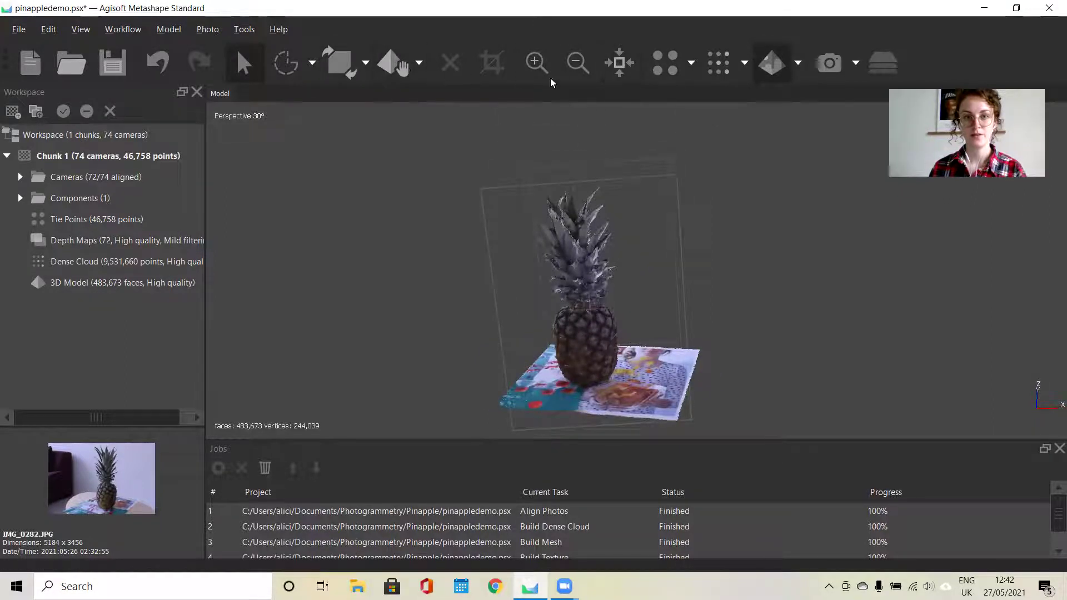
# Zoom in and out, reset the view to top-down, then orbit to an angled side view
pyautogui.click(542, 65)
pyautogui.click(573, 64)
pyautogui.click(573, 65)
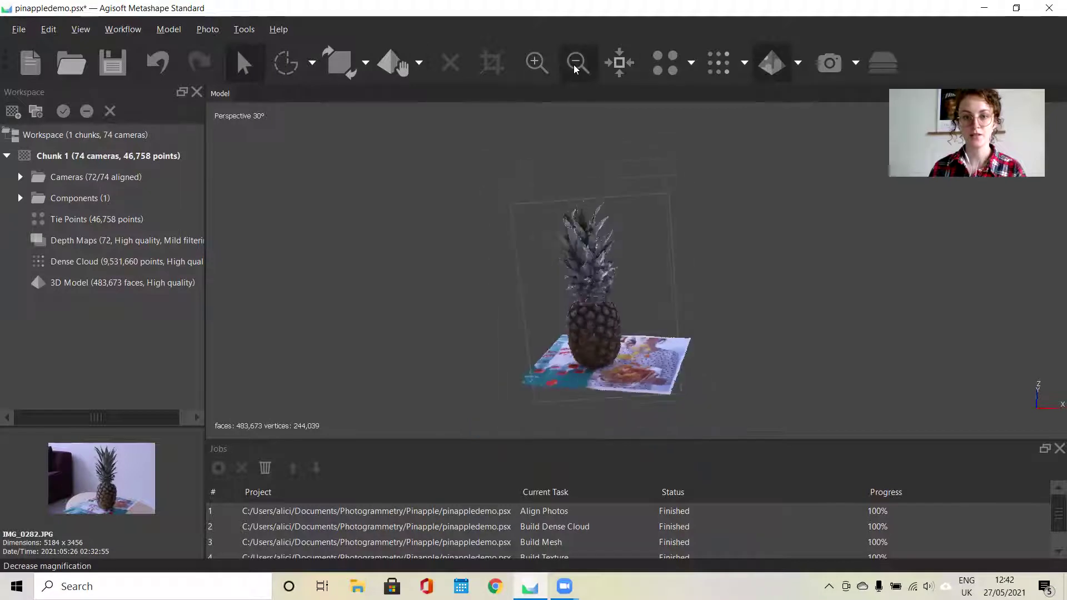
pyautogui.click(625, 62)
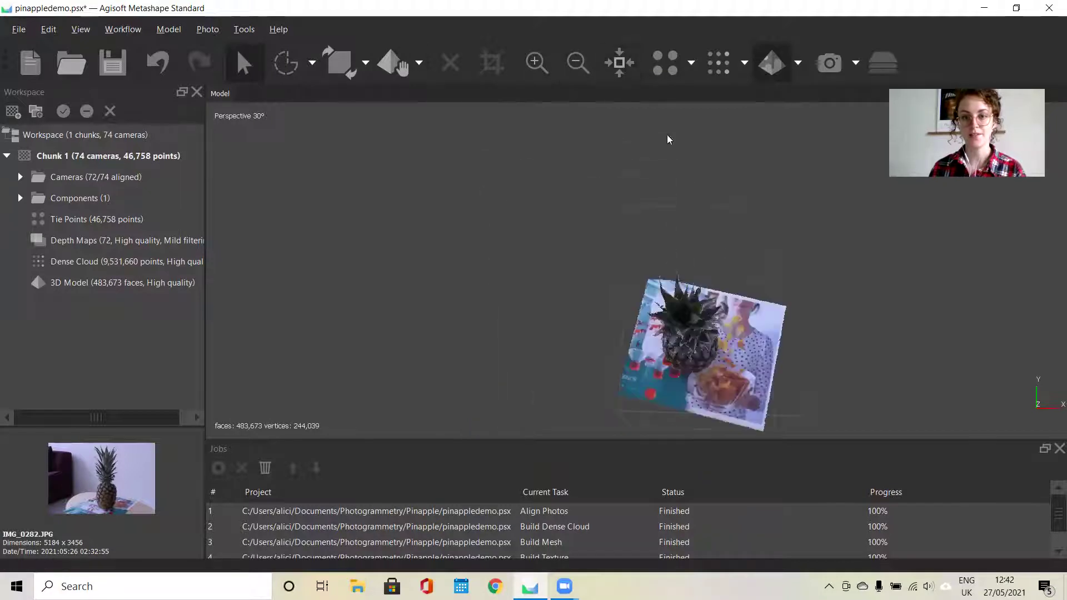
pyautogui.moveTo(689, 278); pyautogui.dragTo(611, 301)
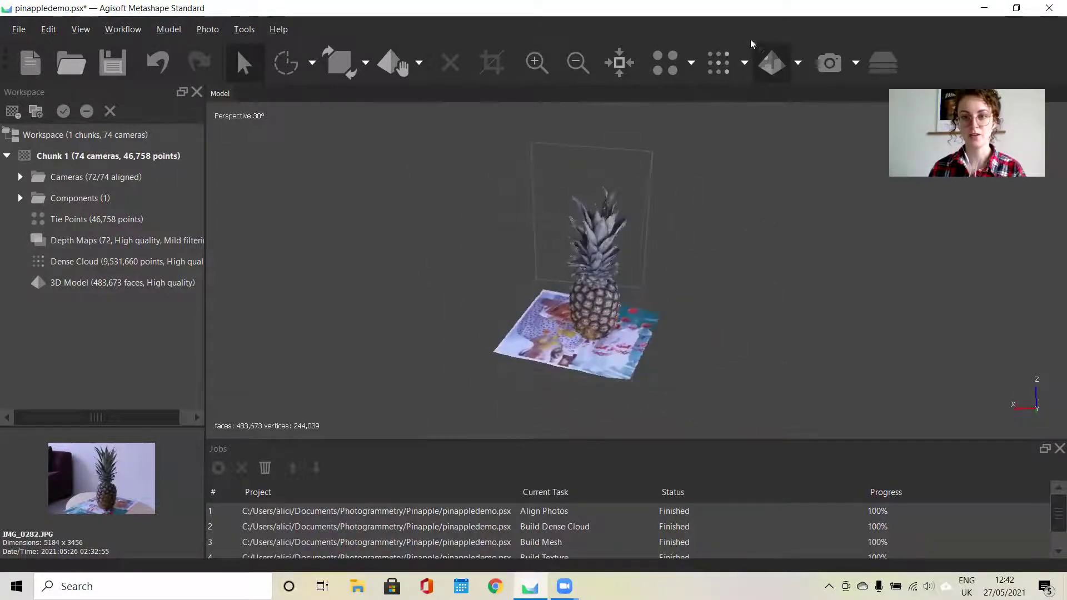
pyautogui.click(668, 60)
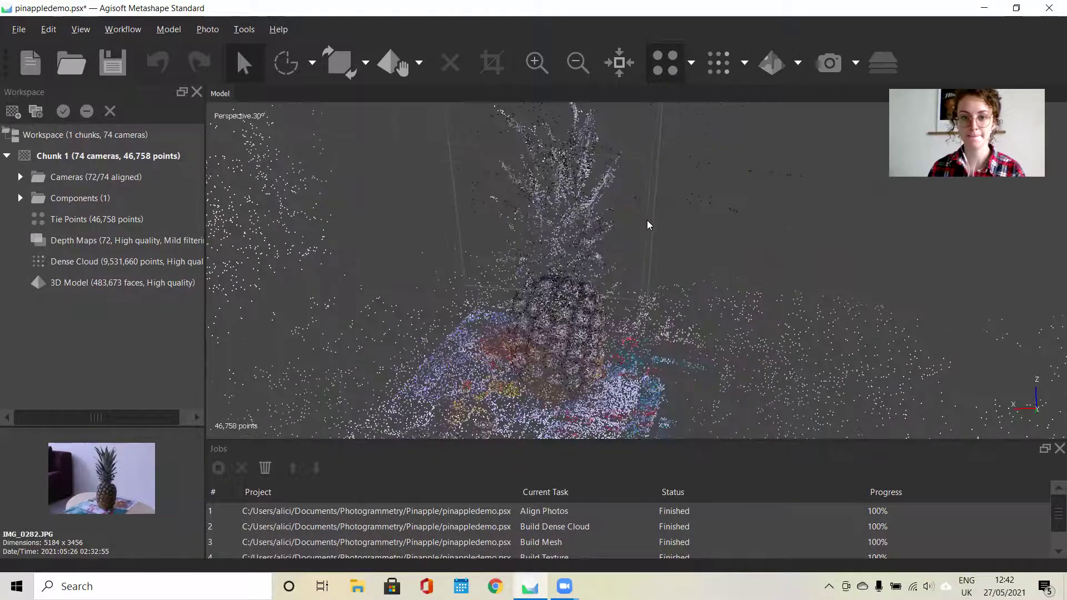
pyautogui.click(716, 65)
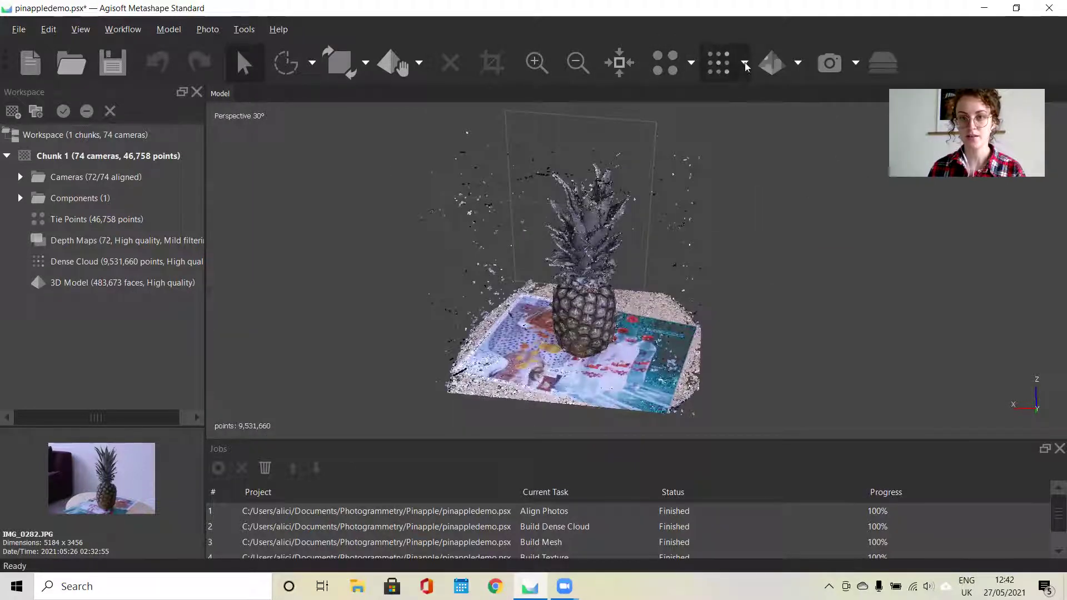
pyautogui.click(798, 63)
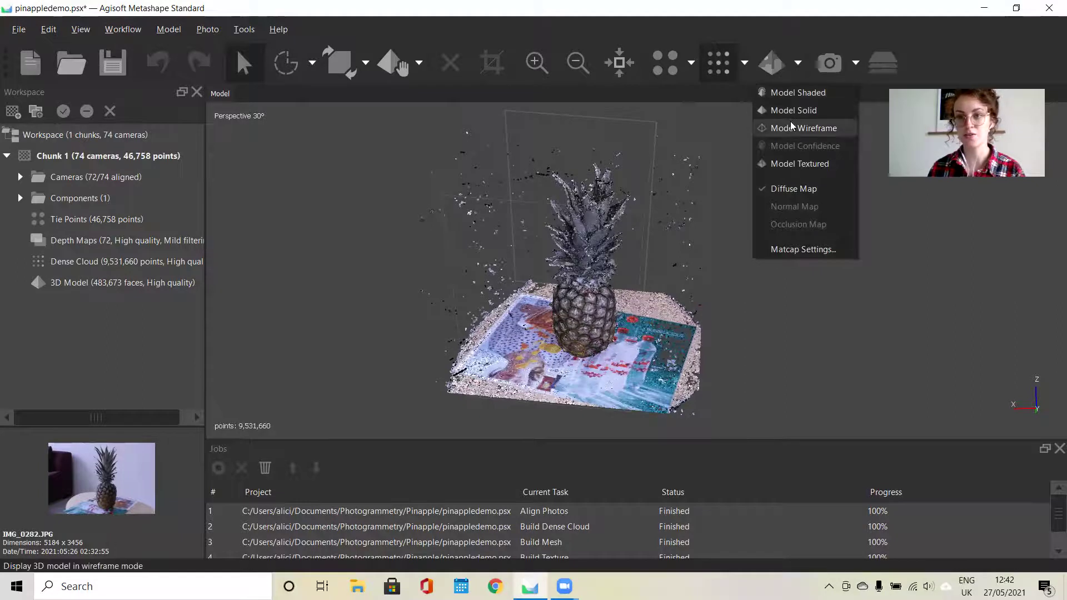
pyautogui.click(793, 93)
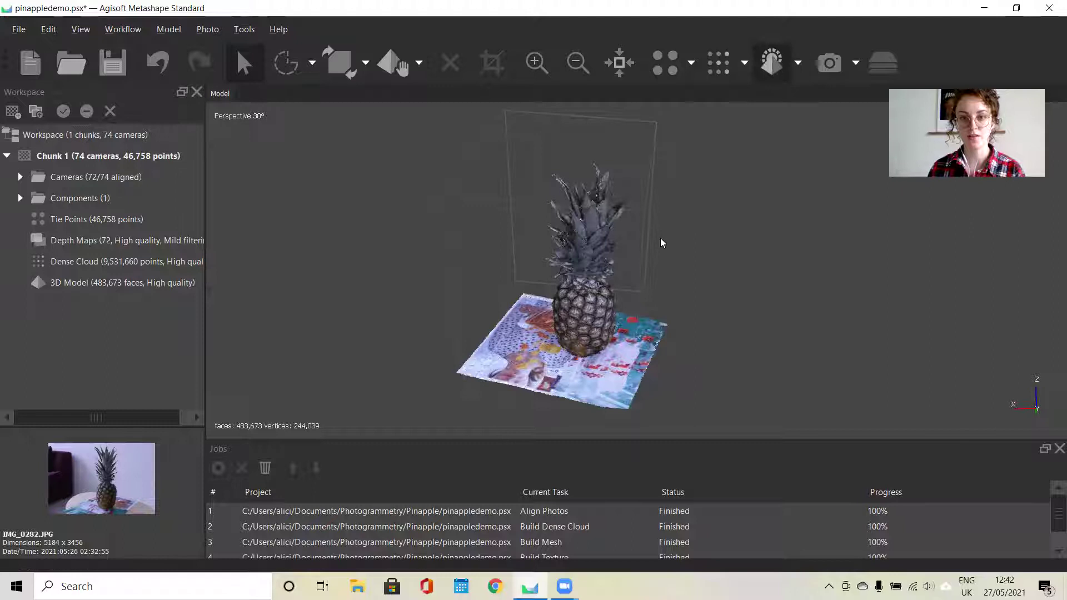
pyautogui.scroll(3, 660, 240)
pyautogui.click(798, 62)
pyautogui.click(791, 108)
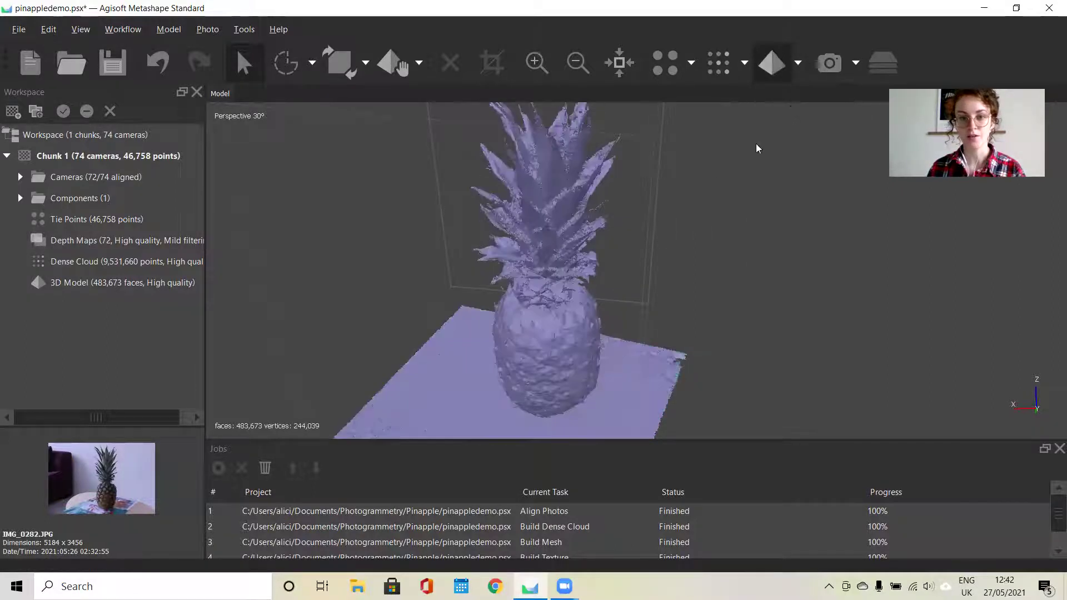
pyautogui.click(798, 62)
pyautogui.click(800, 129)
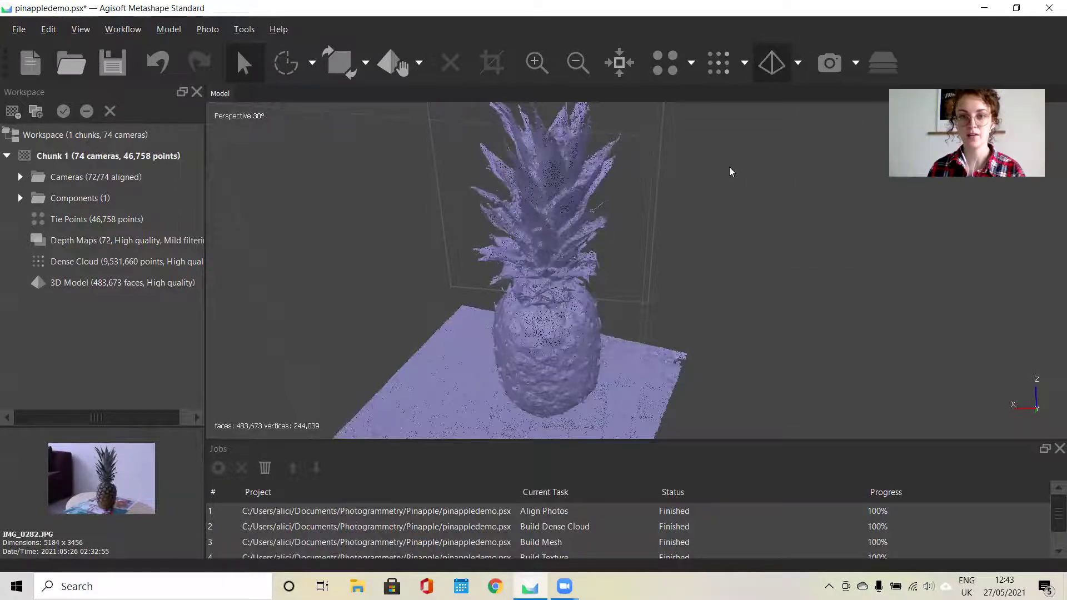
pyautogui.scroll(1, 587, 237)
pyautogui.scroll(3, 587, 236)
pyautogui.scroll(-3, 816, 218)
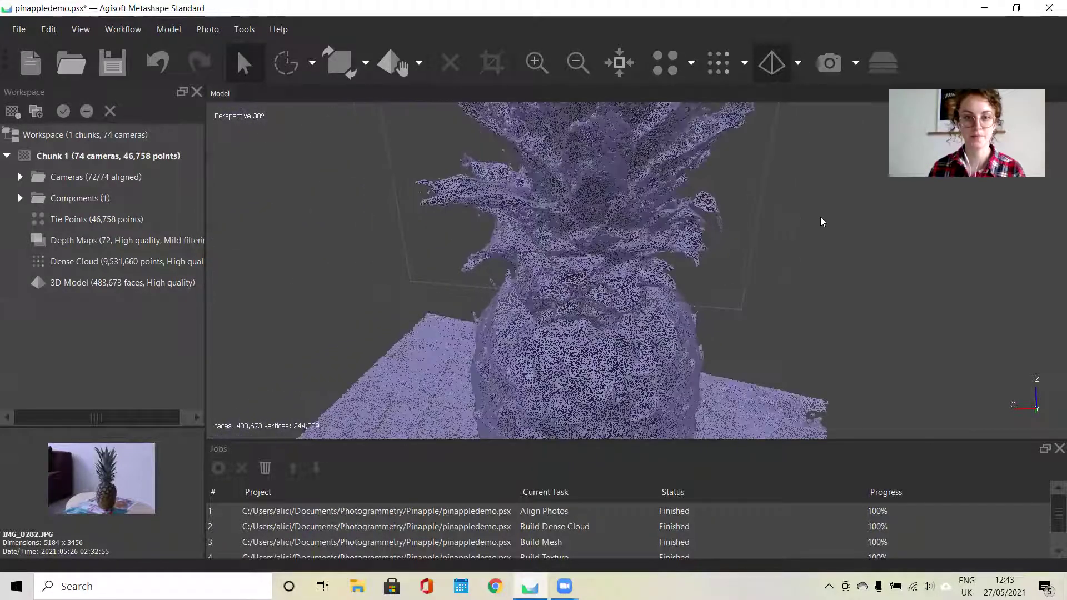
pyautogui.scroll(4, 803, 233)
pyautogui.scroll(-1, 804, 229)
pyautogui.scroll(-3, 805, 229)
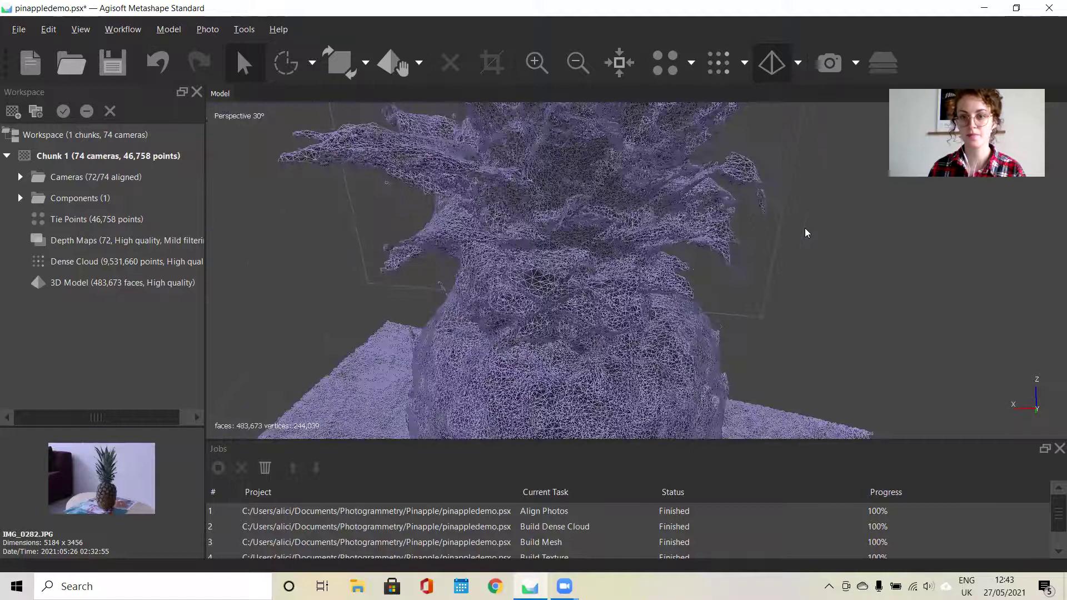
pyautogui.click(798, 63)
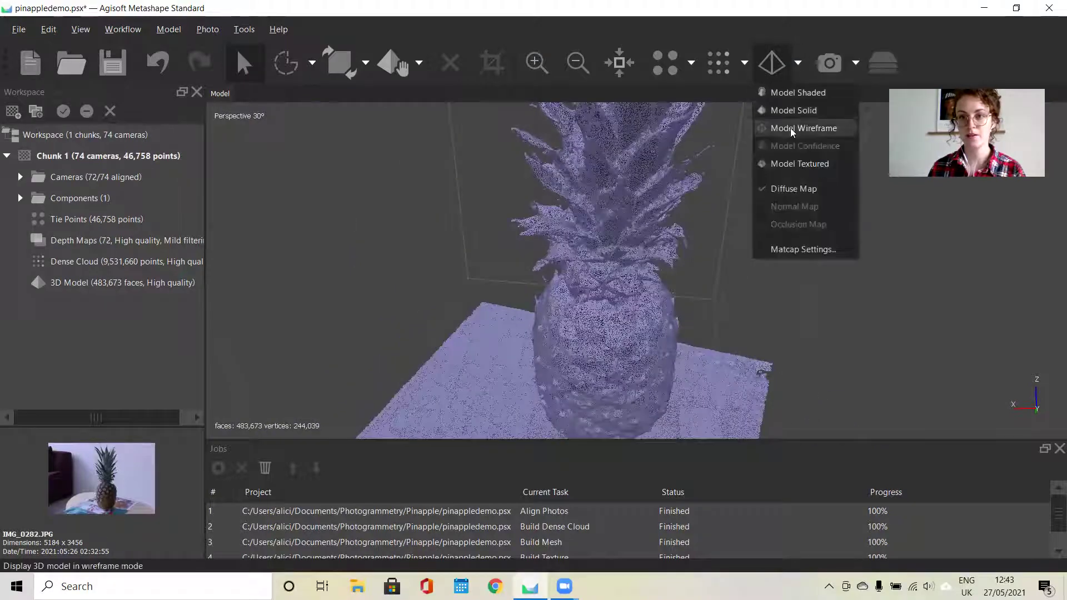
pyautogui.click(798, 162)
pyautogui.moveTo(751, 192); pyautogui.dragTo(645, 243)
pyautogui.moveTo(708, 252); pyautogui.dragTo(664, 237)
# Switch to the sparse point cloud and show camera positions as photo thumbnails around it
pyautogui.click(666, 69)
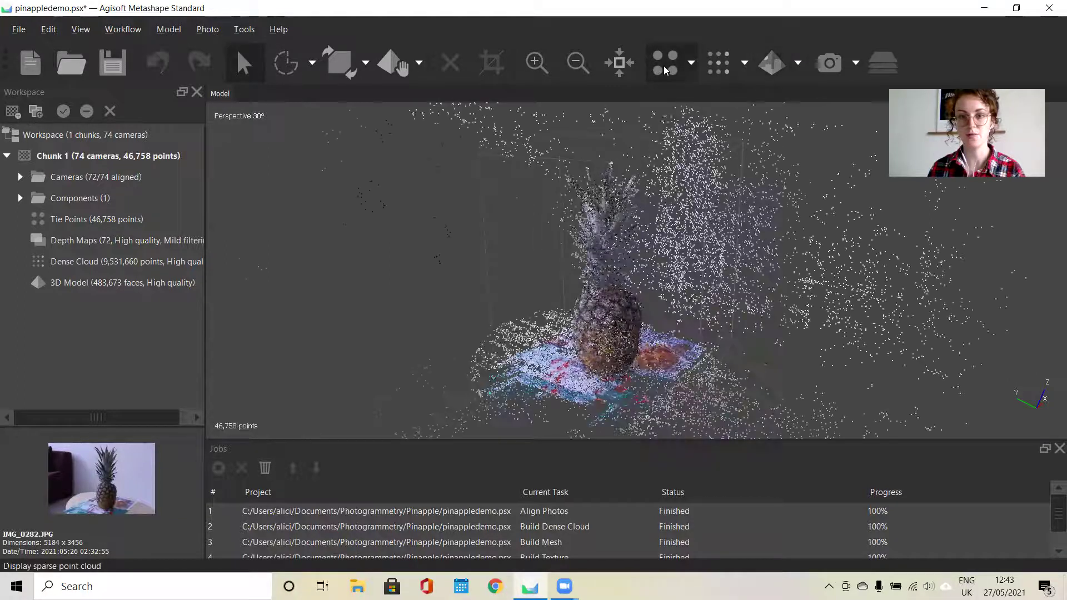
pyautogui.moveTo(665, 263); pyautogui.dragTo(783, 221)
pyautogui.click(832, 65)
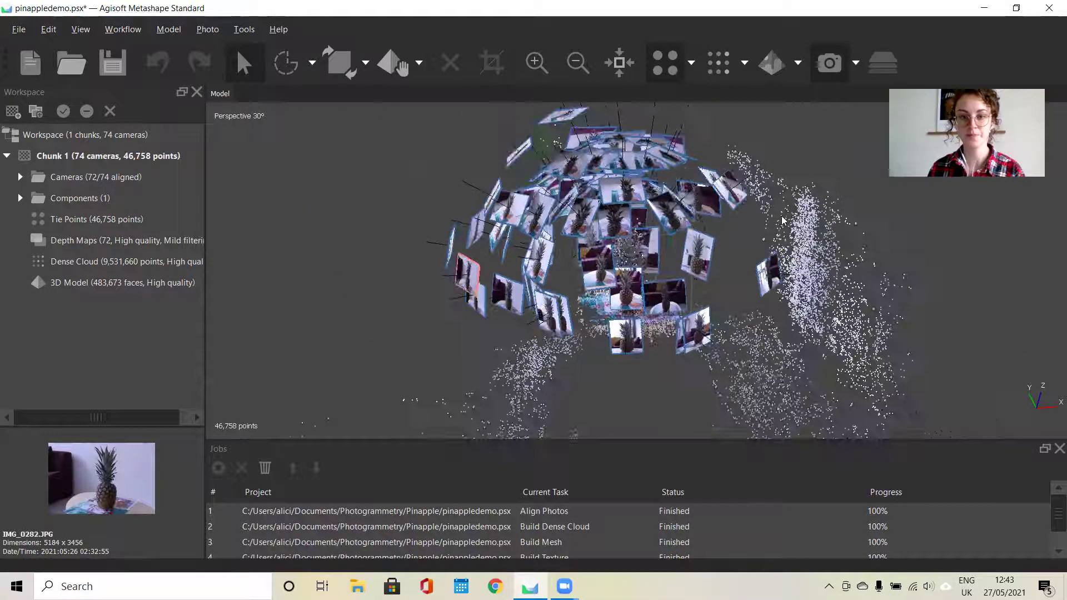
pyautogui.moveTo(692, 258); pyautogui.dragTo(704, 295)
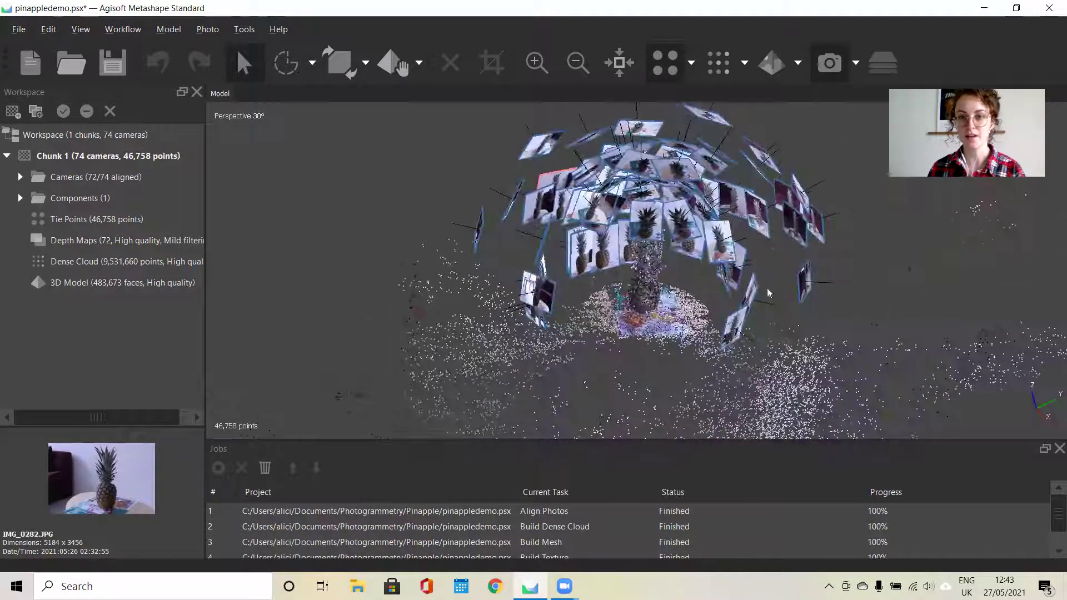
pyautogui.moveTo(593, 272); pyautogui.dragTo(639, 278)
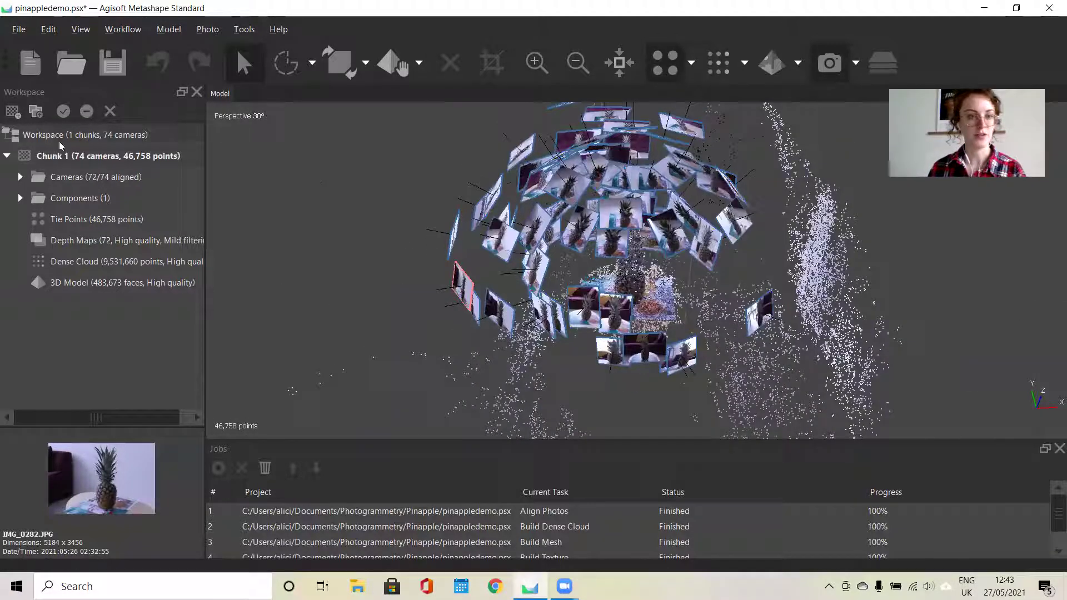
# Expand the Cameras list and preview photo IMG_0288
pyautogui.click(20, 178)
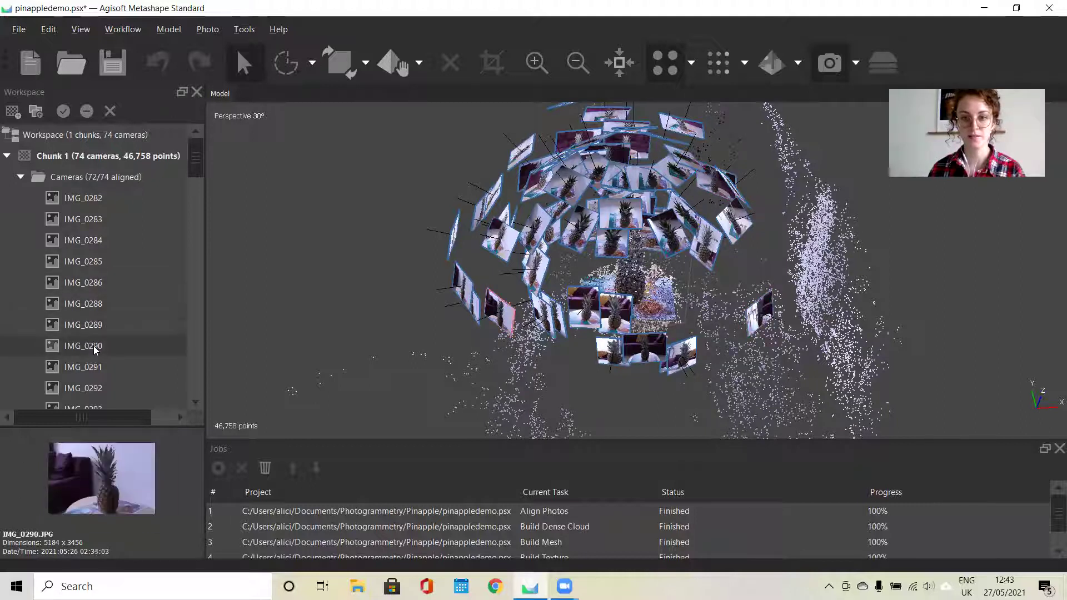
pyautogui.click(89, 304)
pyautogui.moveTo(501, 268); pyautogui.dragTo(630, 240)
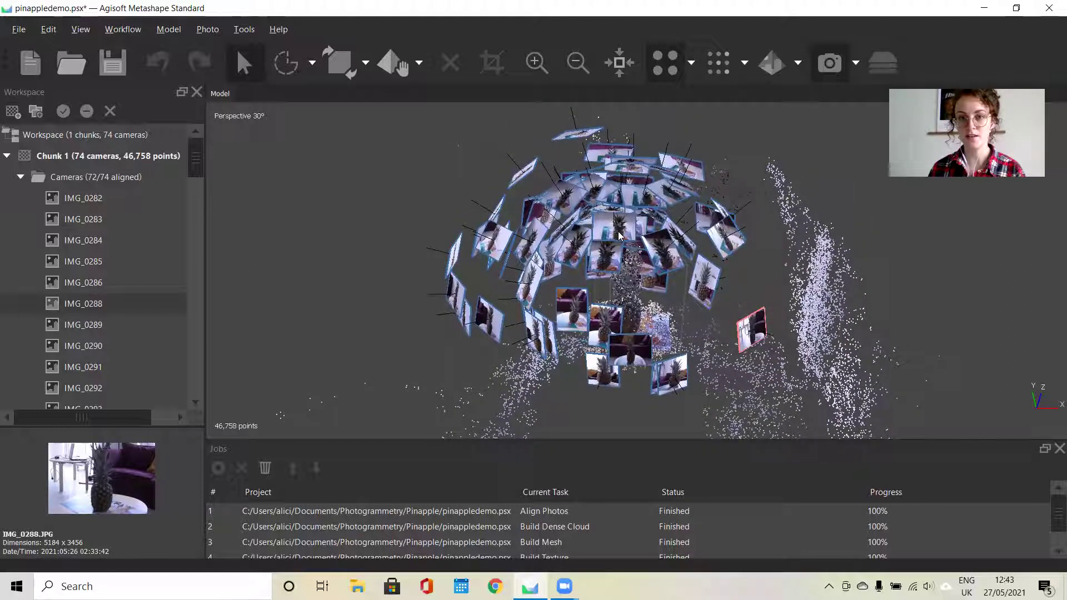
# Replace camera thumbnails with plain planes, then hide the camera positions entirely
pyautogui.click(856, 62)
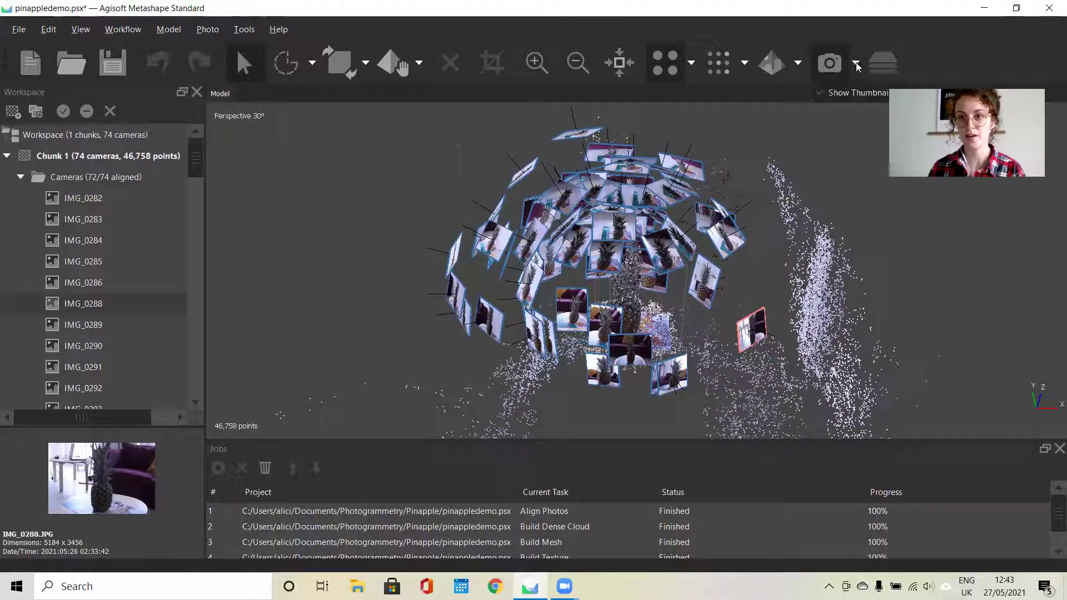
pyautogui.click(855, 91)
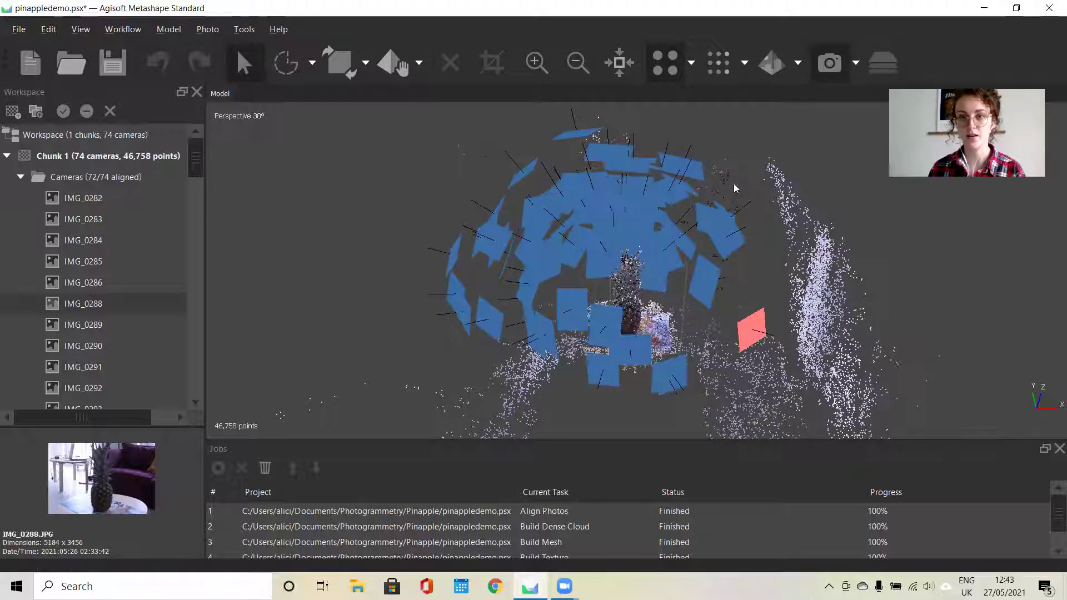
pyautogui.scroll(5, 714, 216)
pyautogui.scroll(-8, 715, 216)
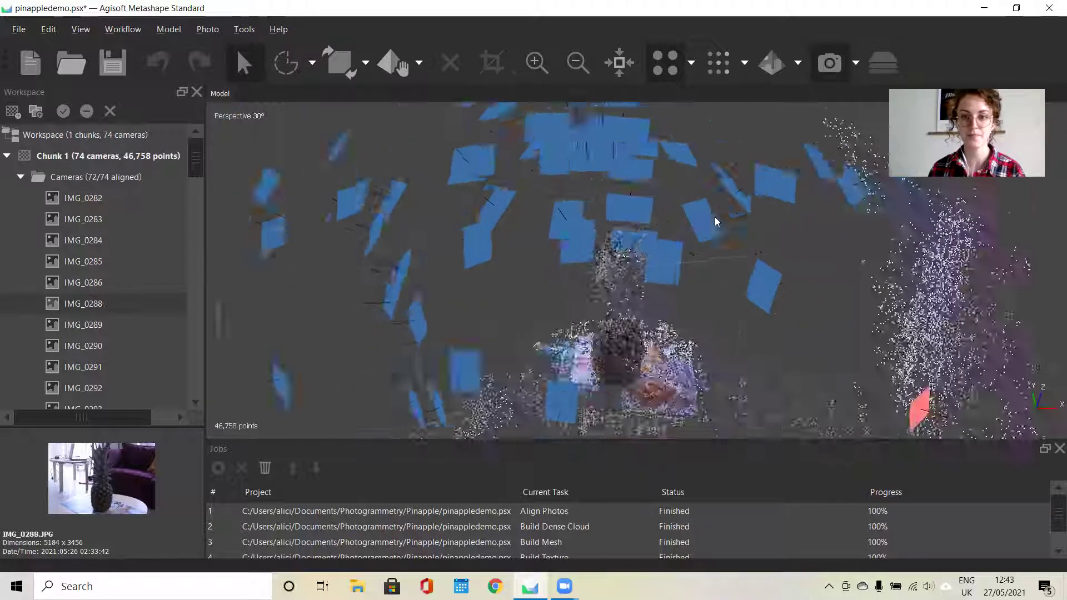
pyautogui.moveTo(757, 303); pyautogui.dragTo(734, 248)
pyautogui.click(832, 66)
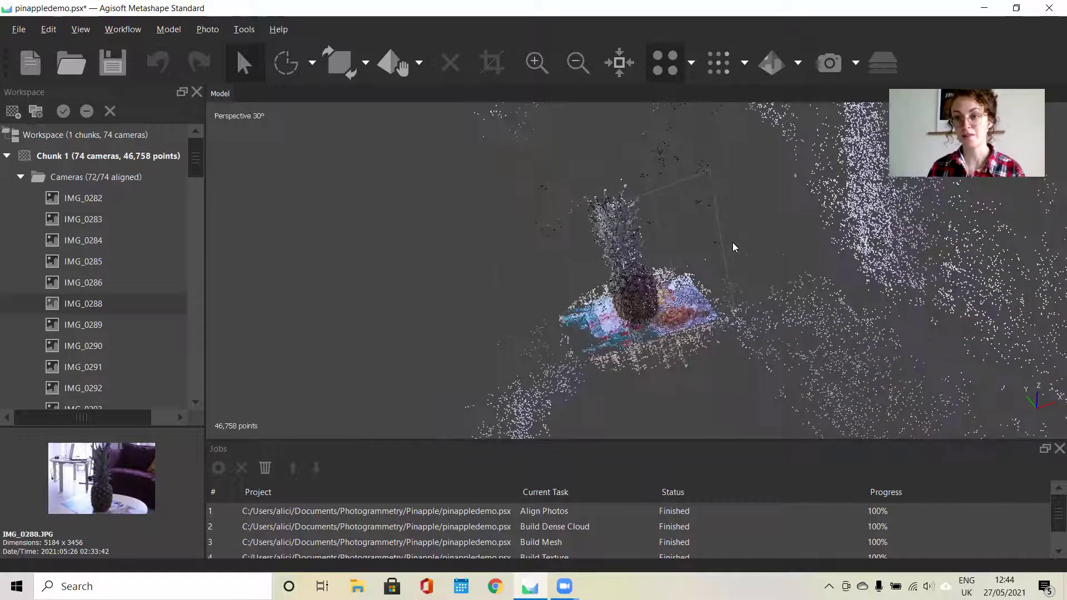